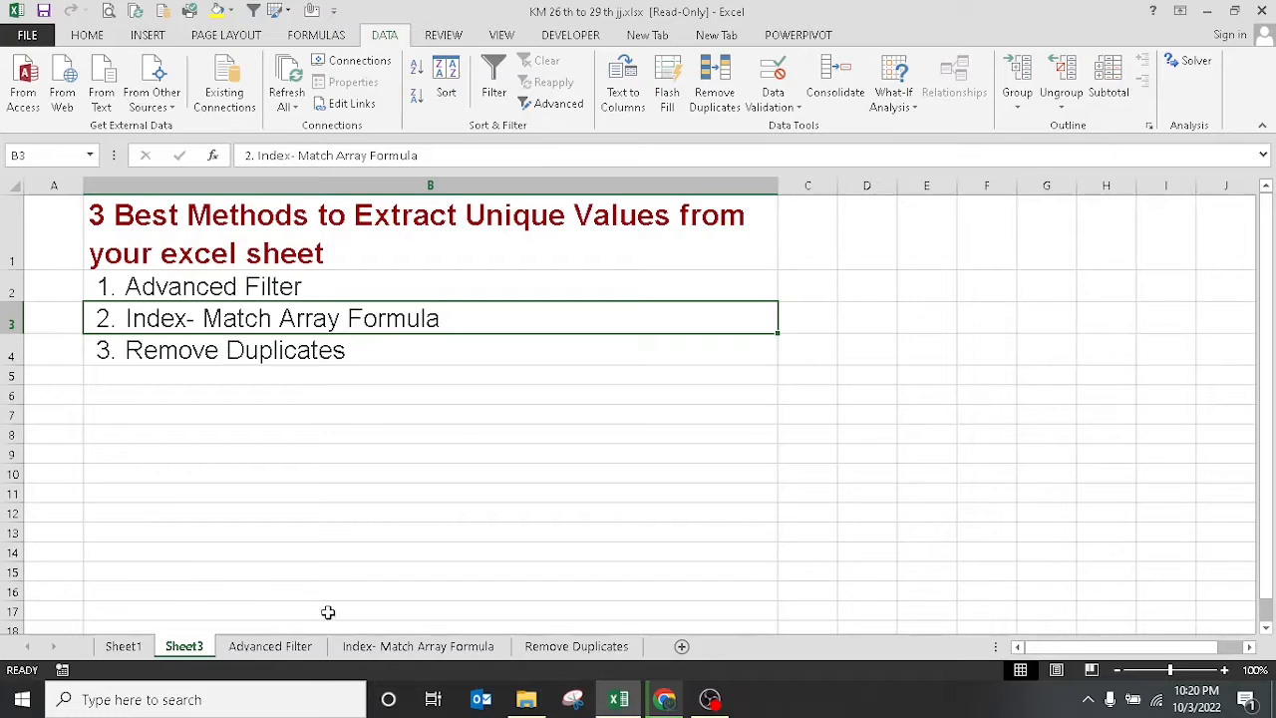
# Switch to the 'Index- Match Array Formula' sheet, which holds the SL No, Merchant and Style table.
pyautogui.click(386, 650)
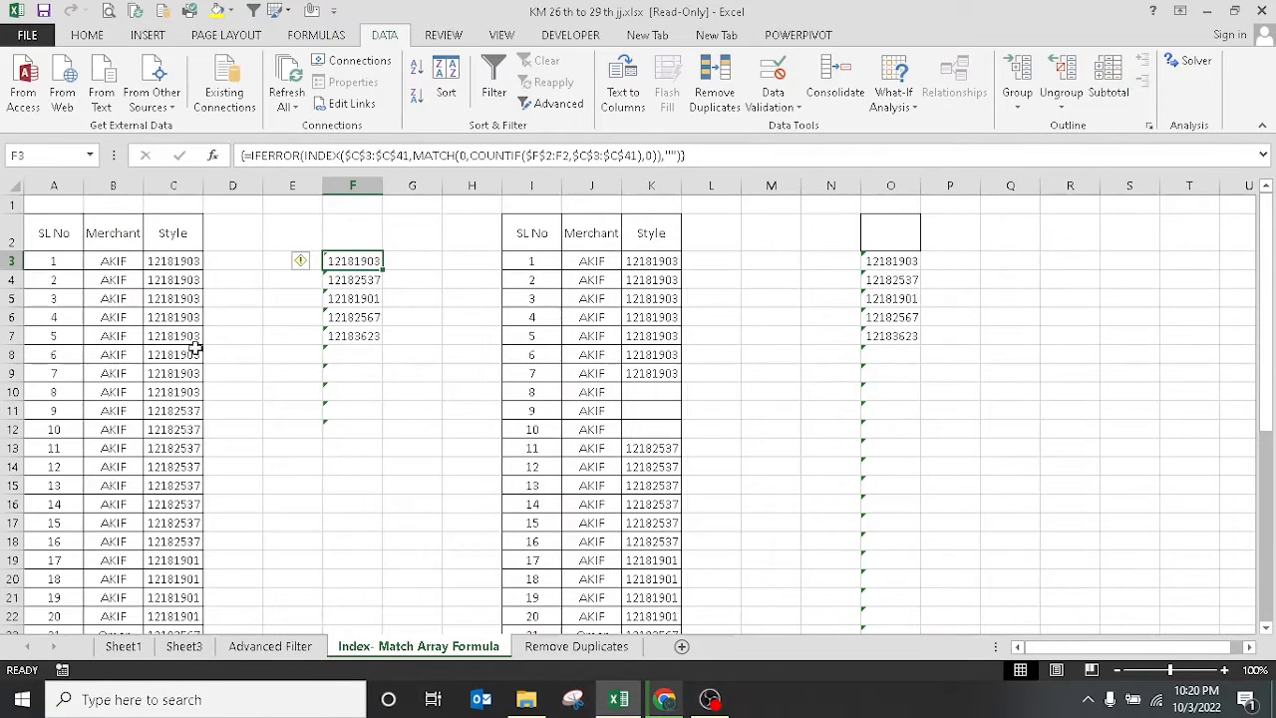
pyautogui.click(169, 260)
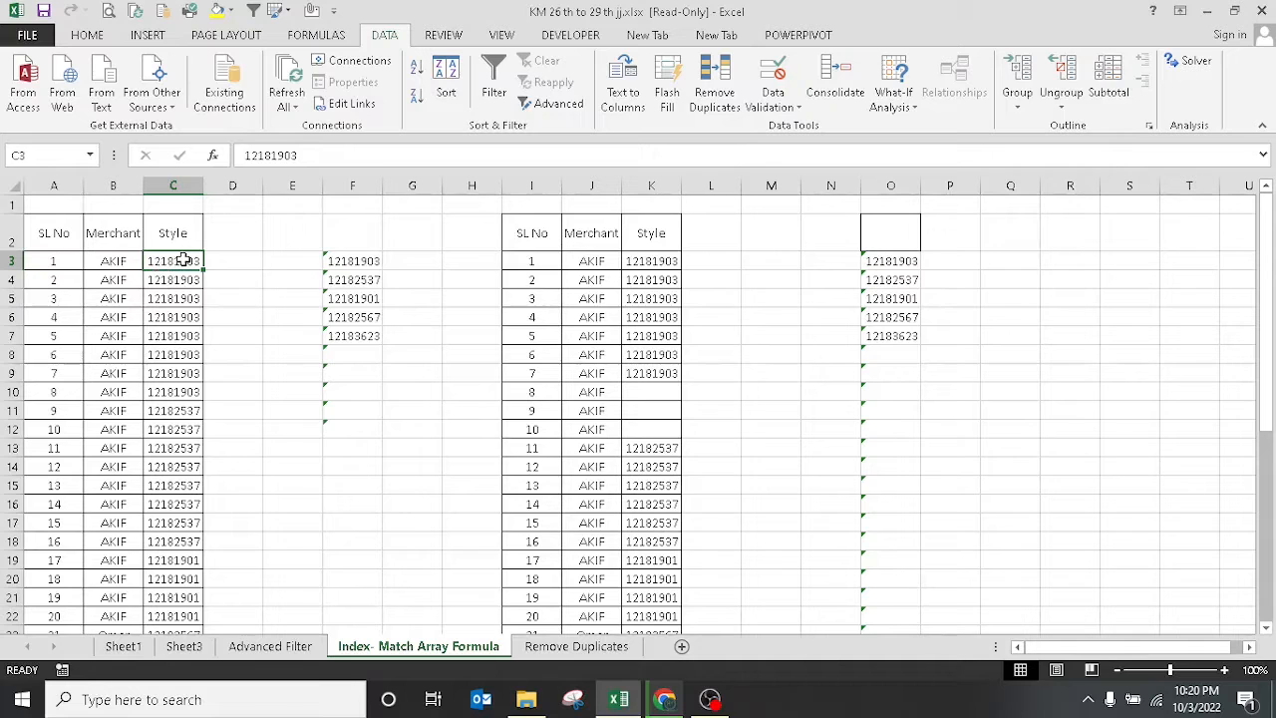
pyautogui.moveTo(178, 261); pyautogui.dragTo(173, 391)
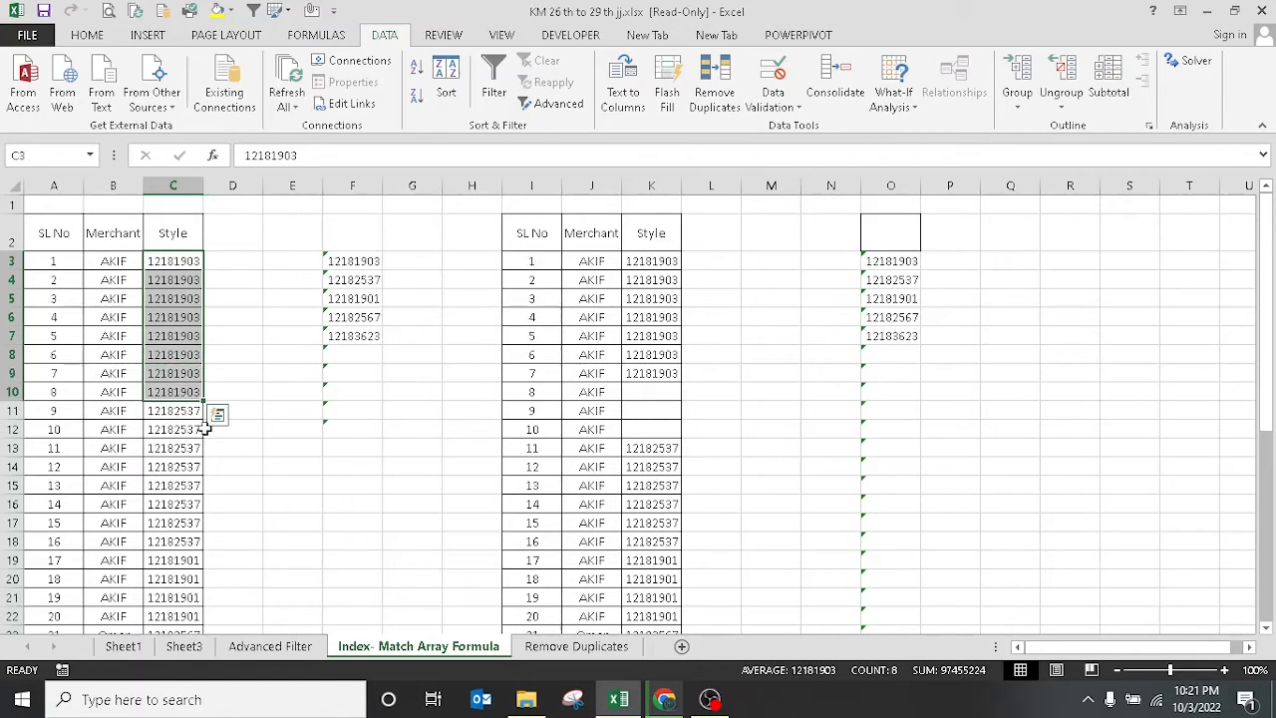
pyautogui.scroll(-8, 204, 428)
pyautogui.scroll(8, 204, 428)
pyautogui.click(185, 411)
pyautogui.click(177, 482)
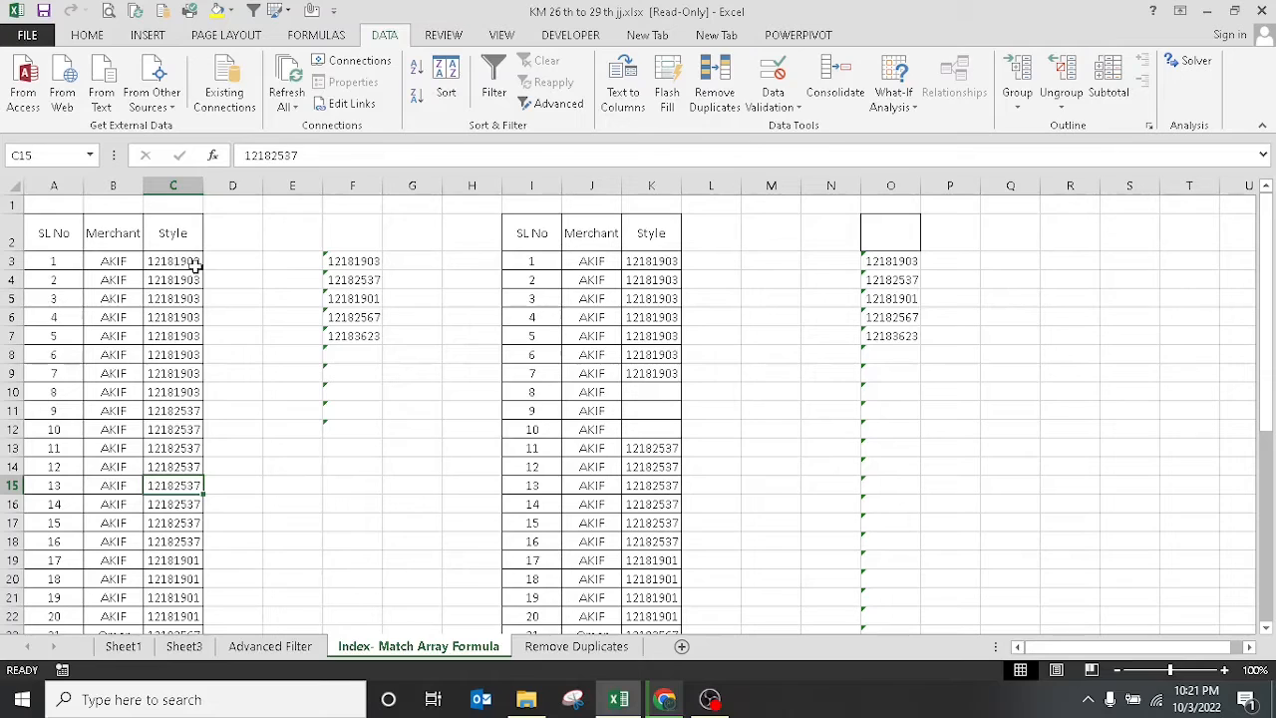
pyautogui.click(280, 262)
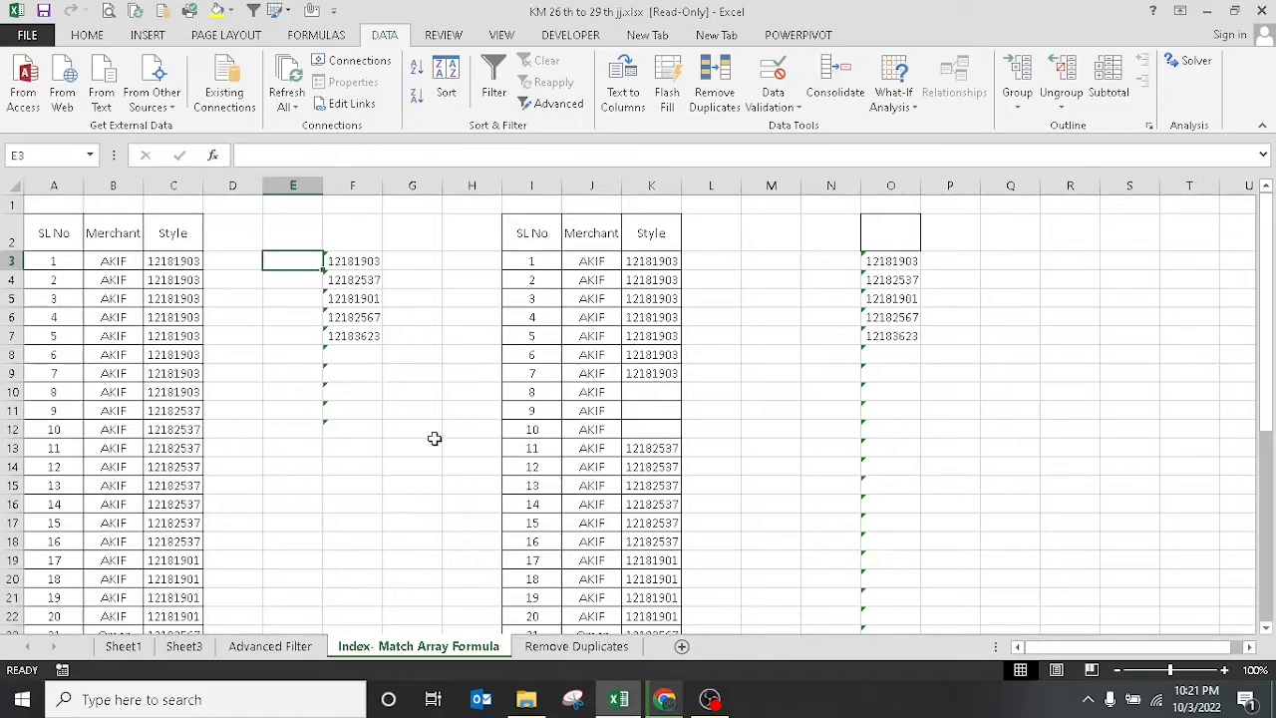
# In E3, enter =COUNTIF($E$2:E2,C3:C41) with the range start locked at $E$2.
pyautogui.write('=')
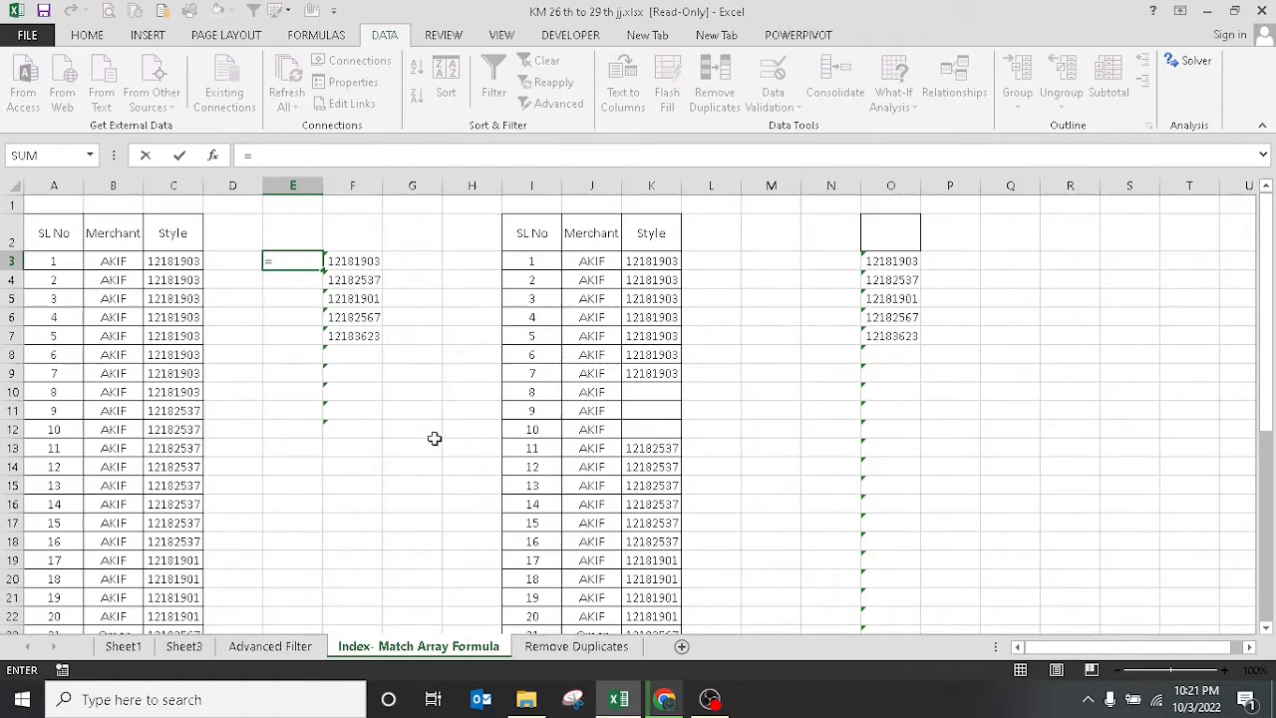
pyautogui.write('coun')
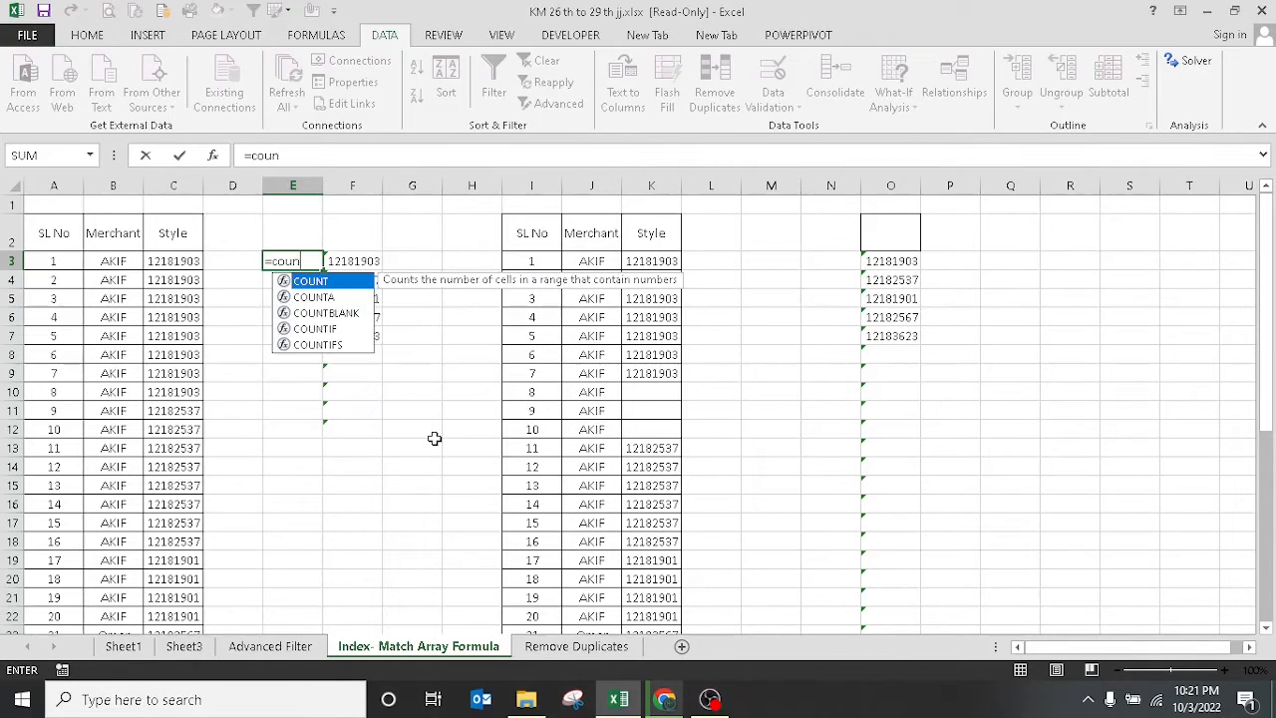
pyautogui.doubleClick(309, 330)
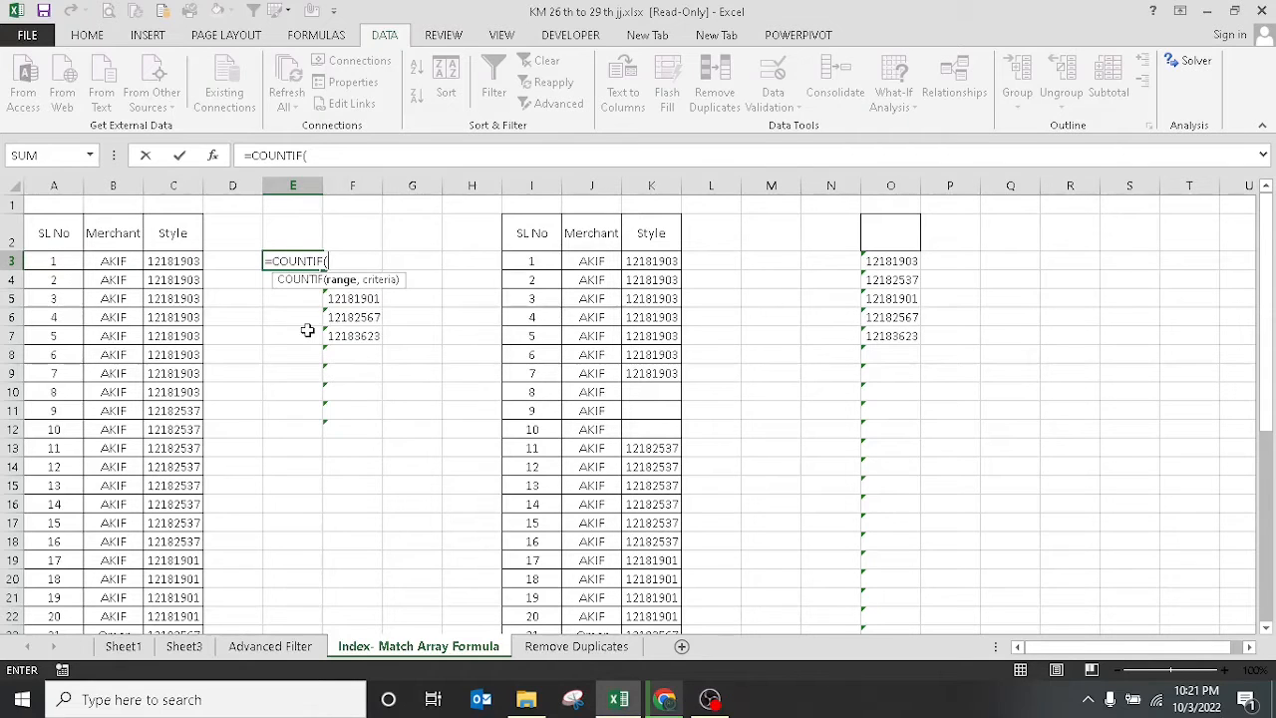
pyautogui.click(296, 236)
pyautogui.press('F8')
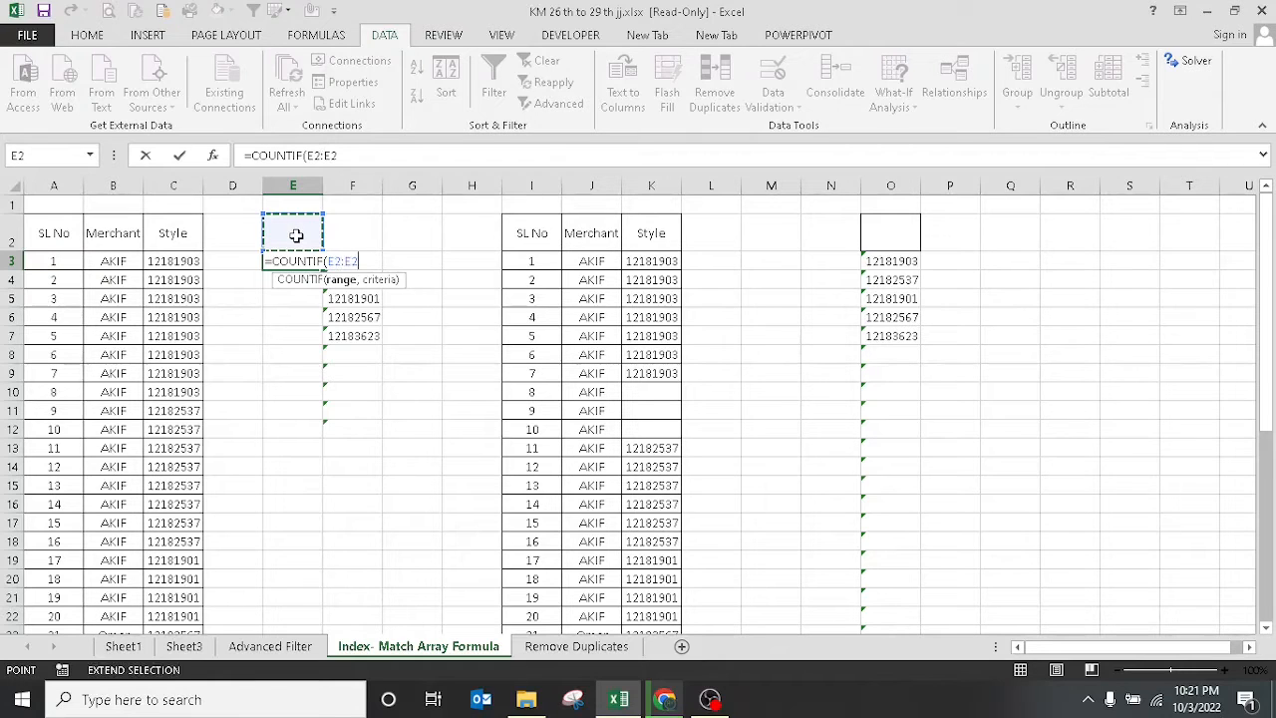
pyautogui.press('F2')
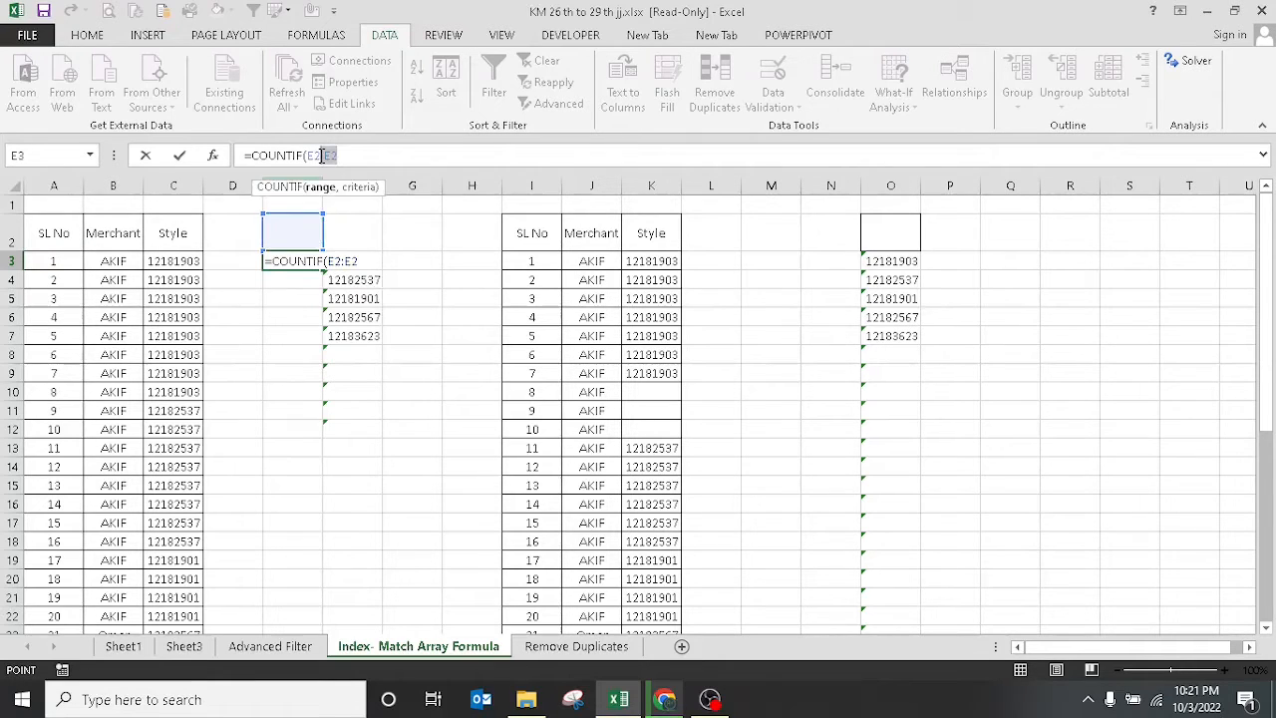
pyautogui.click(319, 157)
pyautogui.press('F4')
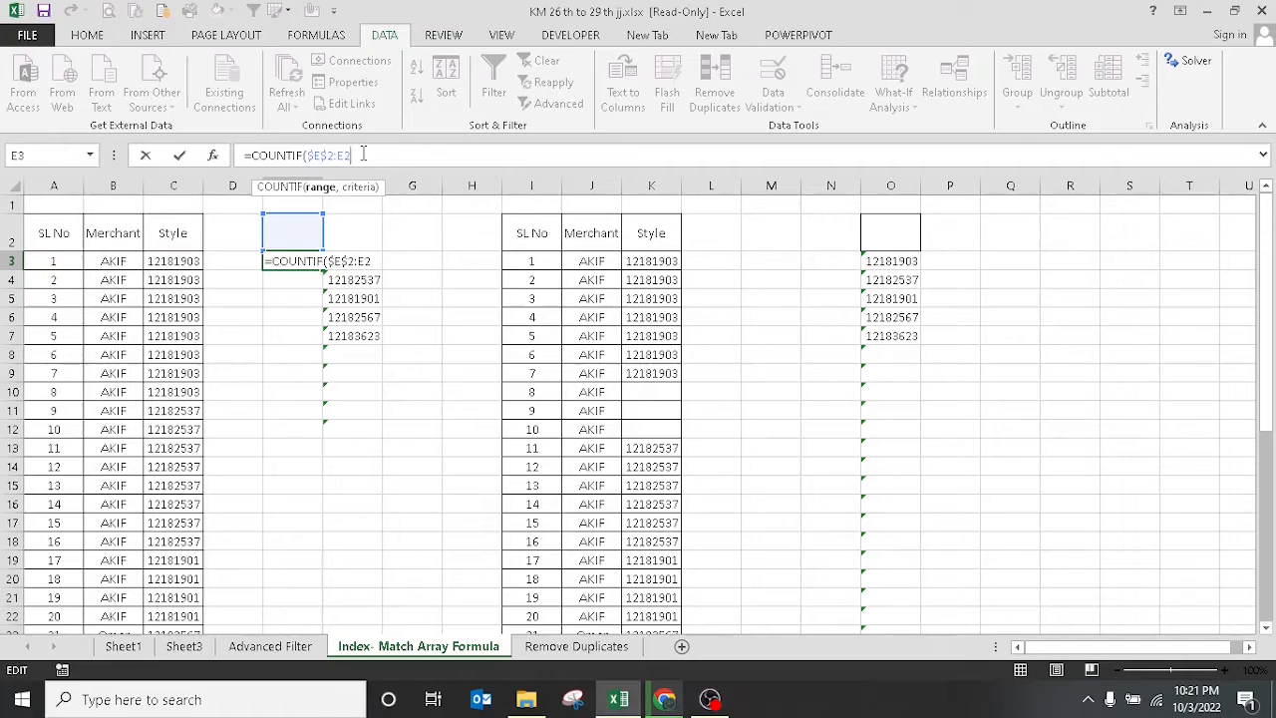
pyautogui.write(',')
pyautogui.moveTo(175, 261); pyautogui.dragTo(173, 596)
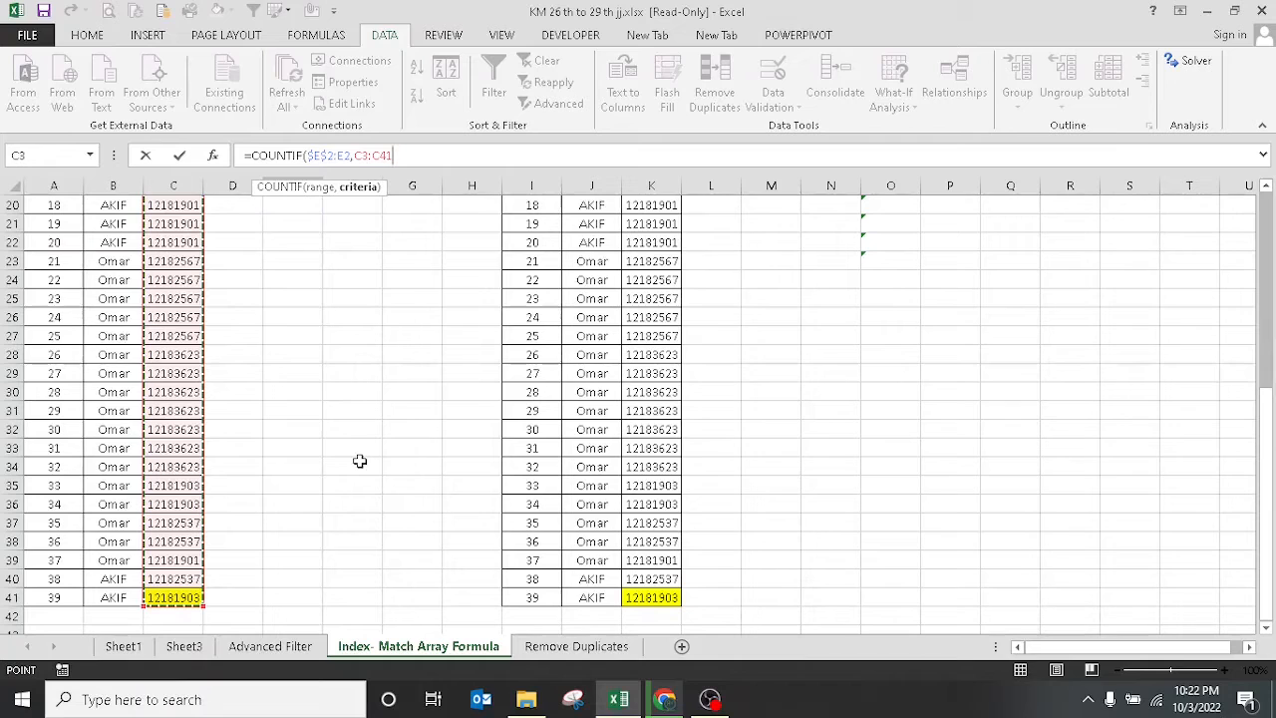
pyautogui.moveTo(1268, 515); pyautogui.dragTo(1267, 299)
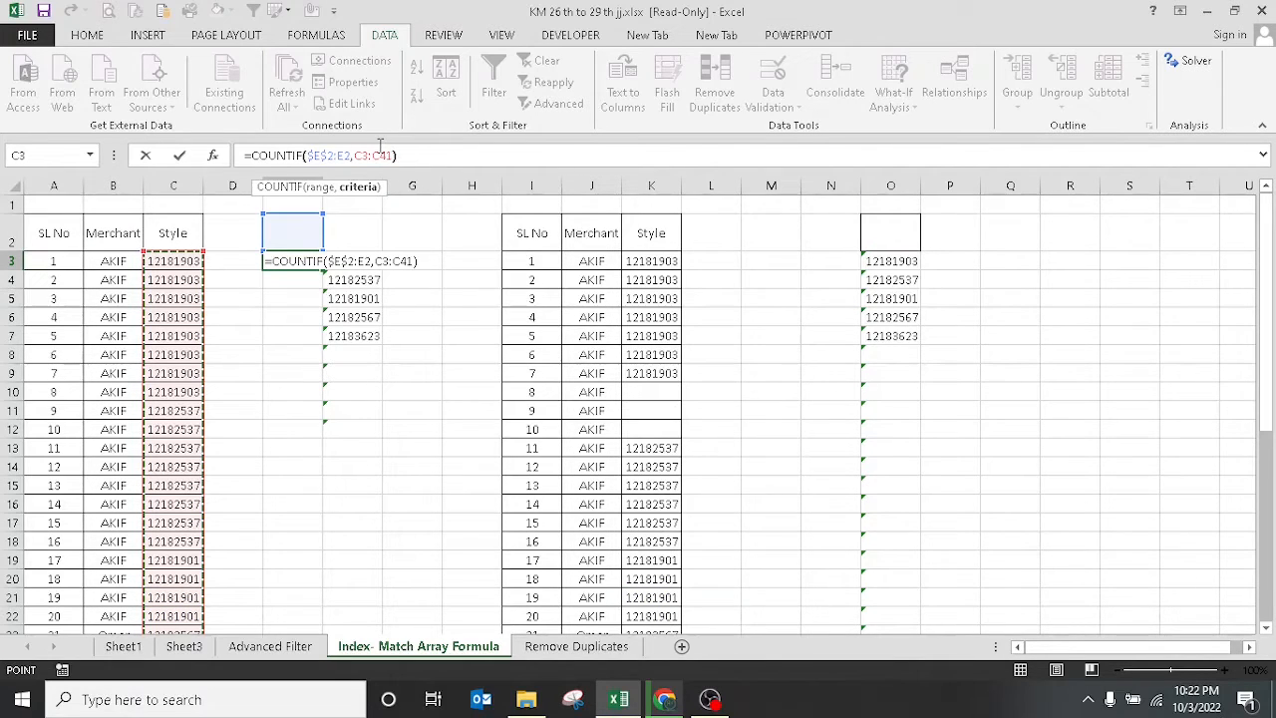
# Close the COUNTIF and wrap it in MATCH with 0 as the lookup value and exact match.
pyautogui.write(')')
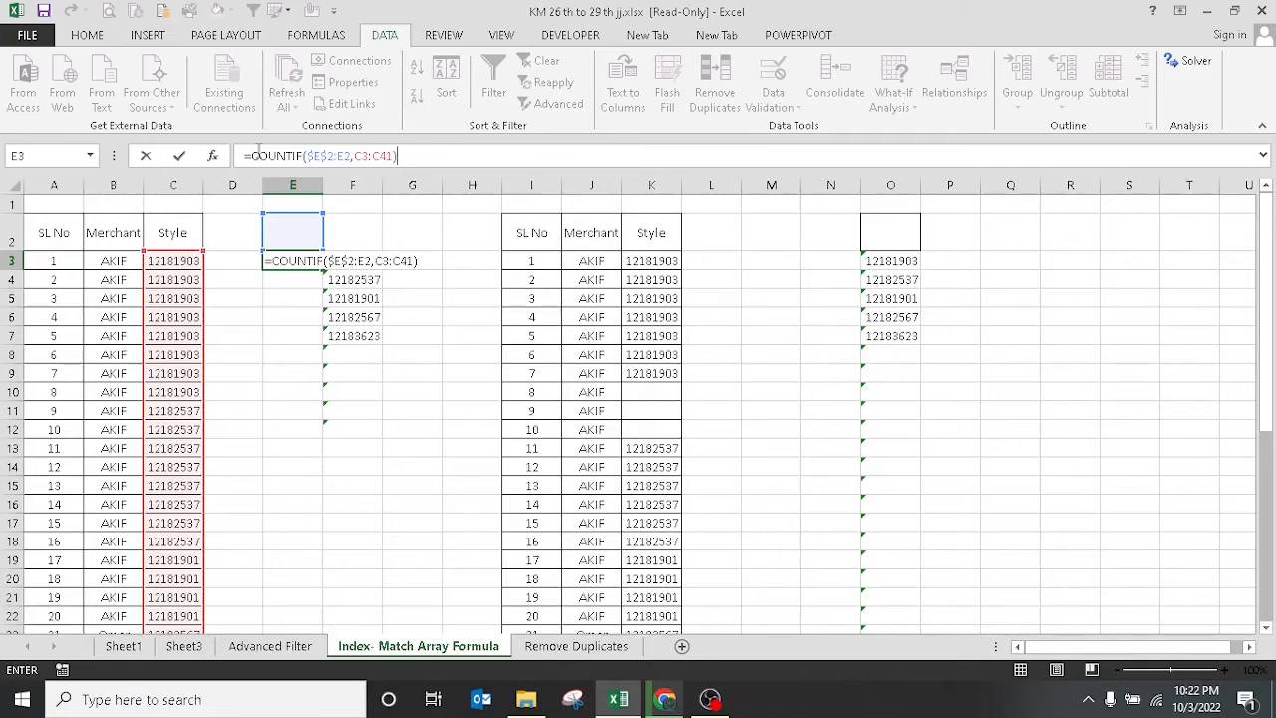
pyautogui.click(251, 155)
pyautogui.write('ma')
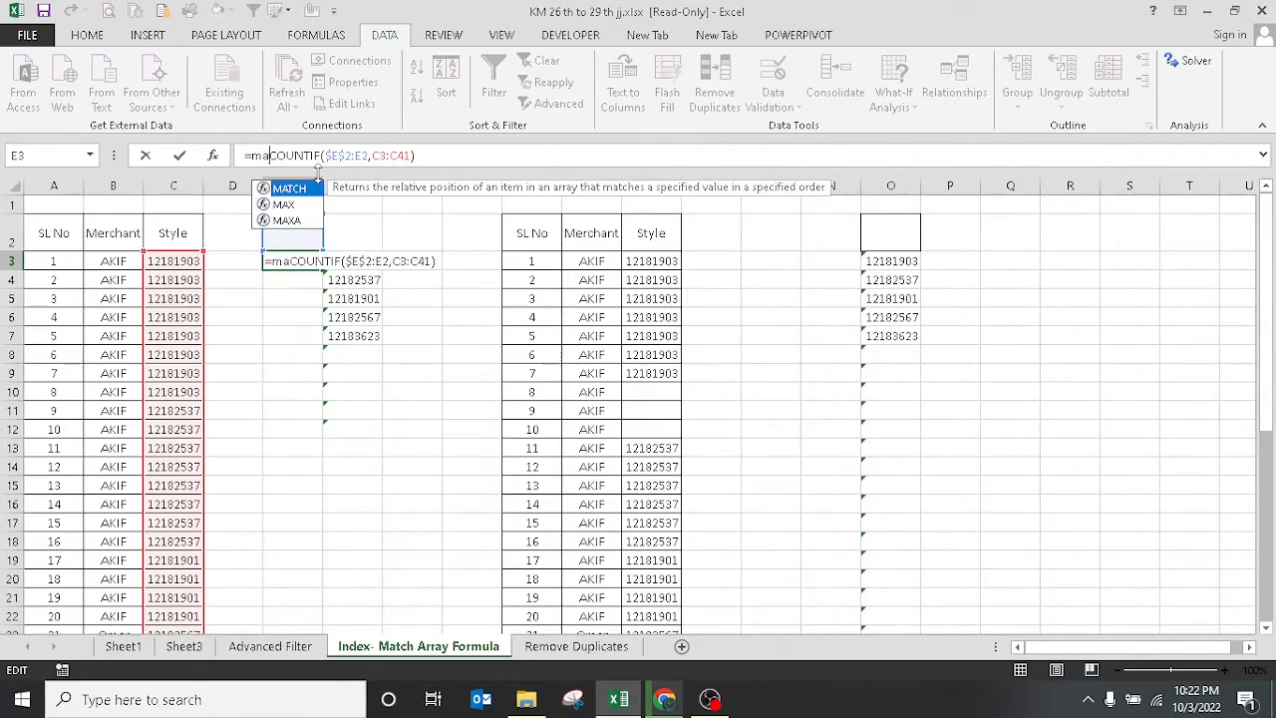
pyautogui.doubleClick(293, 192)
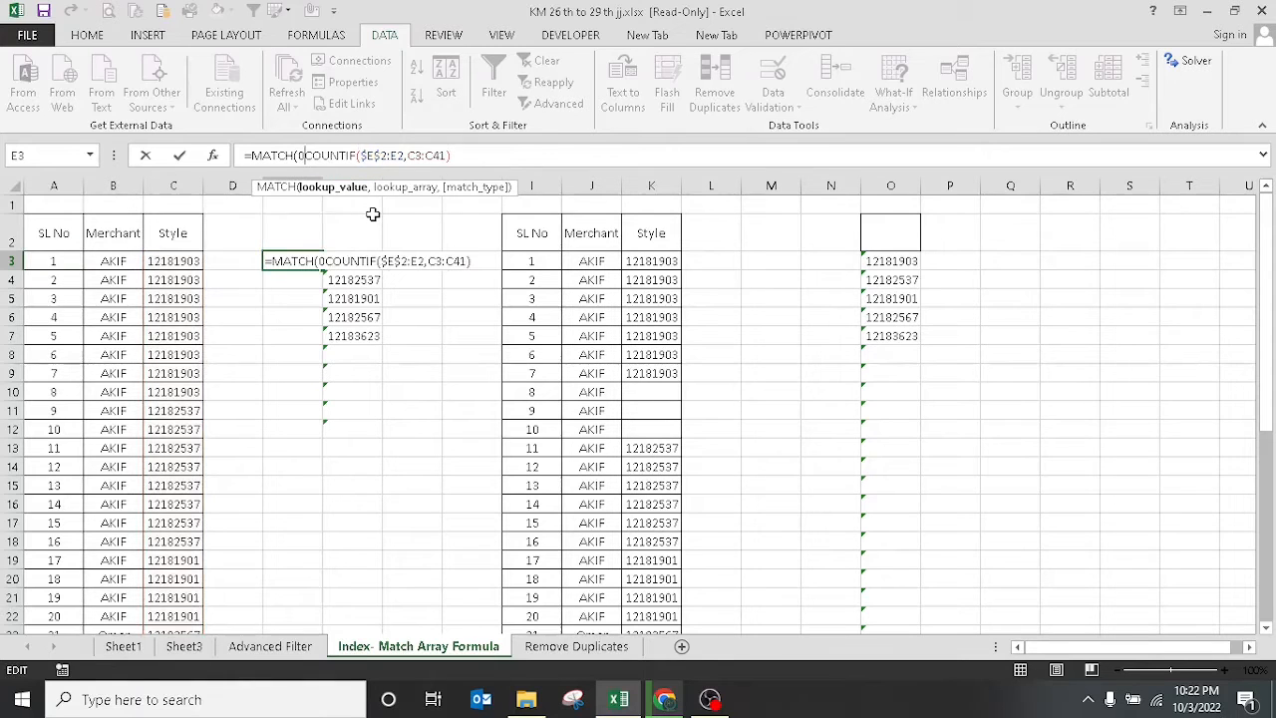
pyautogui.write('0,')
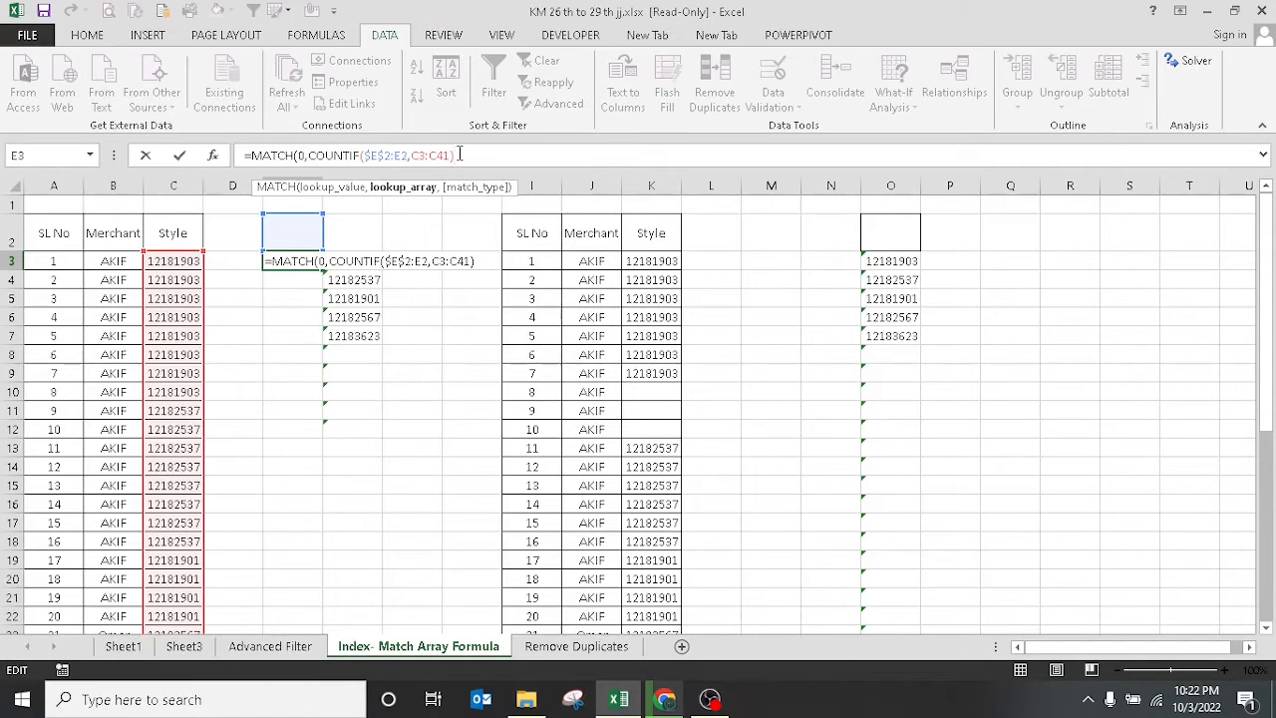
pyautogui.write(',')
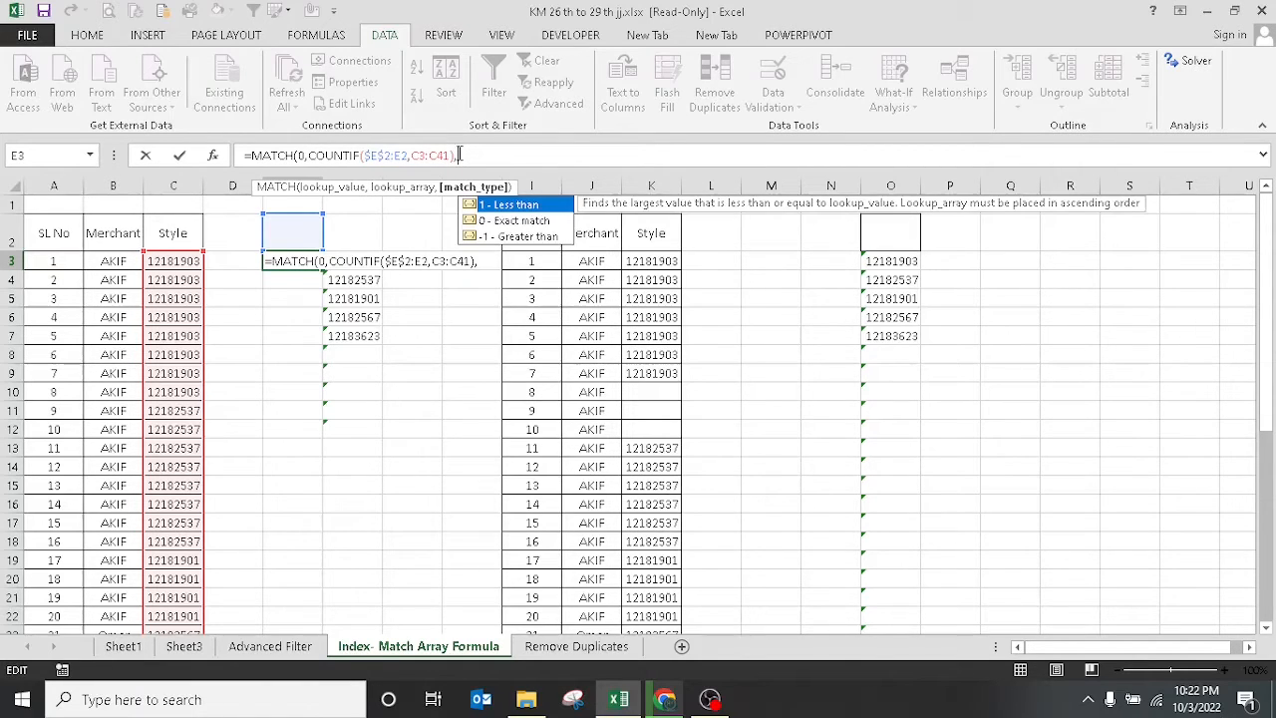
pyautogui.write('0)')
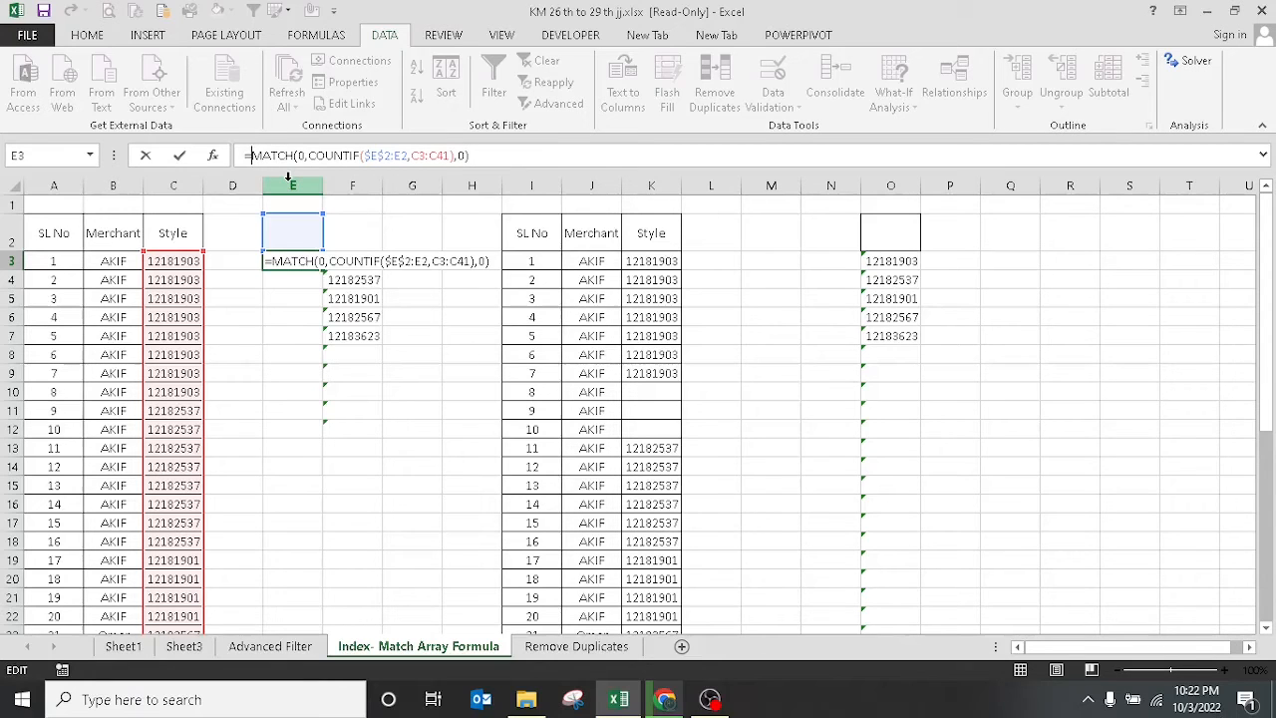
pyautogui.write('in')
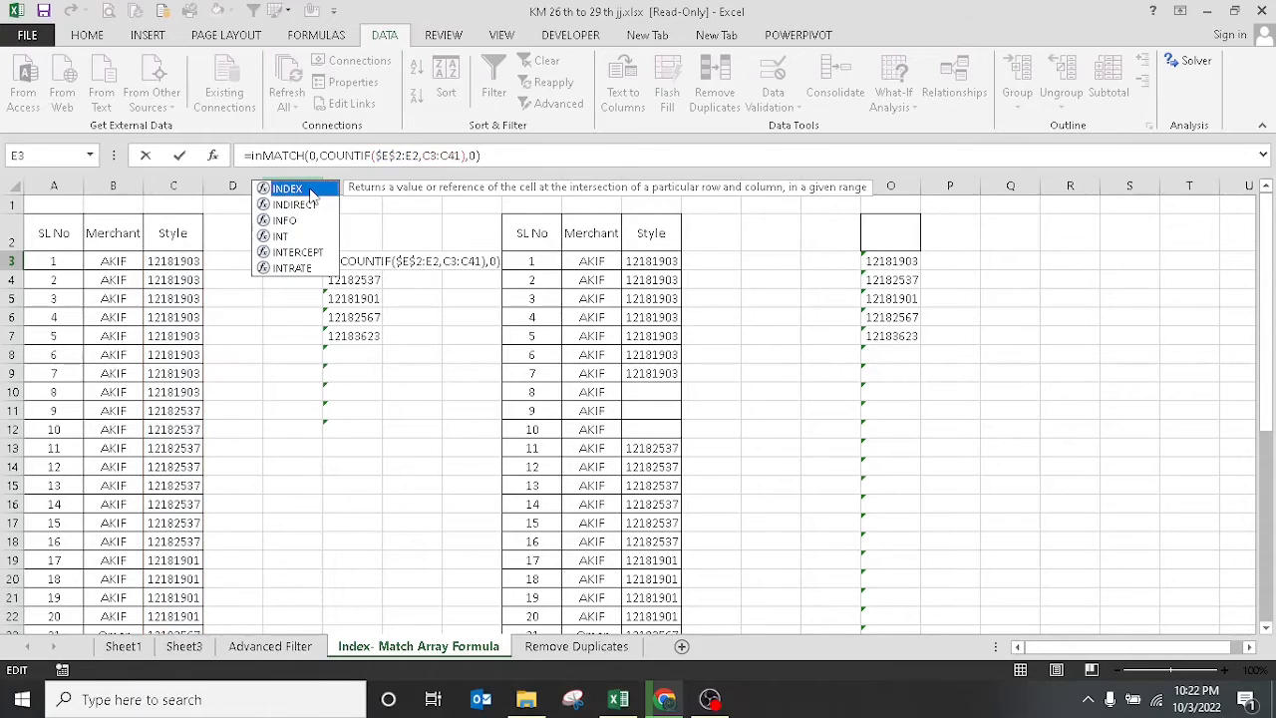
# Wrap the MATCH in INDEX, using the Style column C3:C41 as the array.
pyautogui.doubleClick(299, 190)
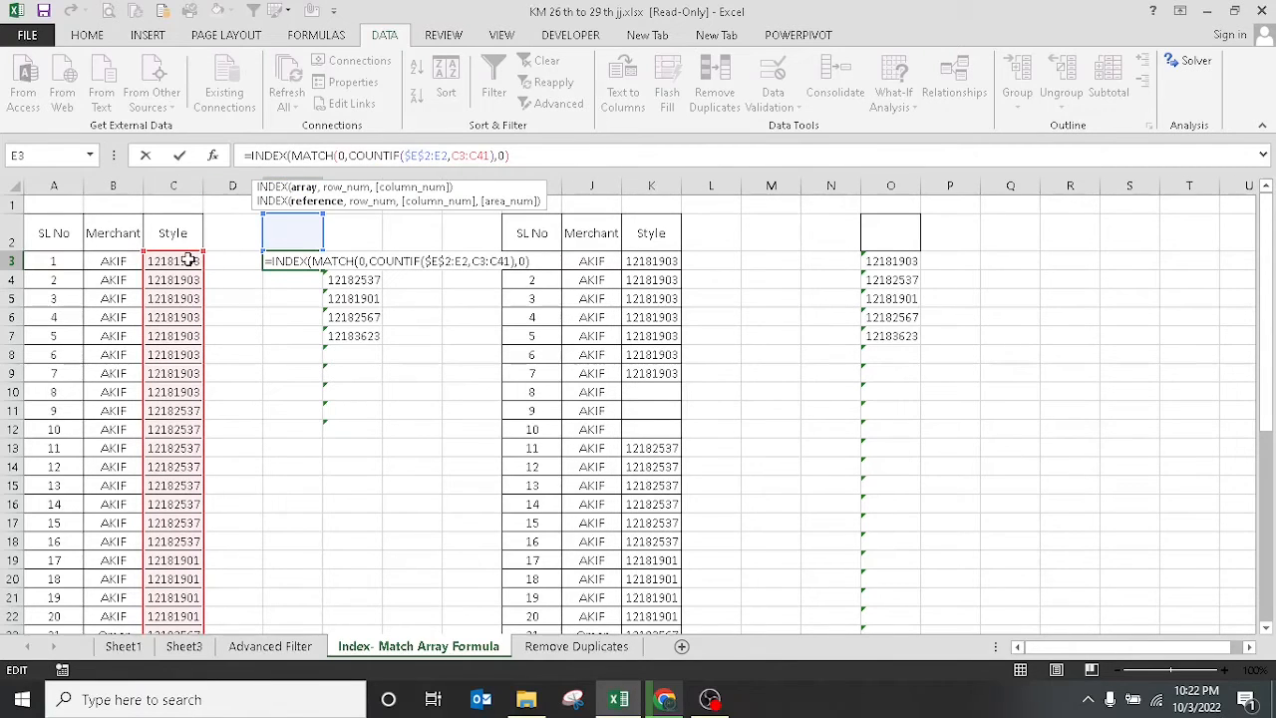
pyautogui.click(186, 261)
pyautogui.moveTo(186, 261); pyautogui.dragTo(176, 602)
pyautogui.moveTo(1270, 399); pyautogui.dragTo(1268, 204)
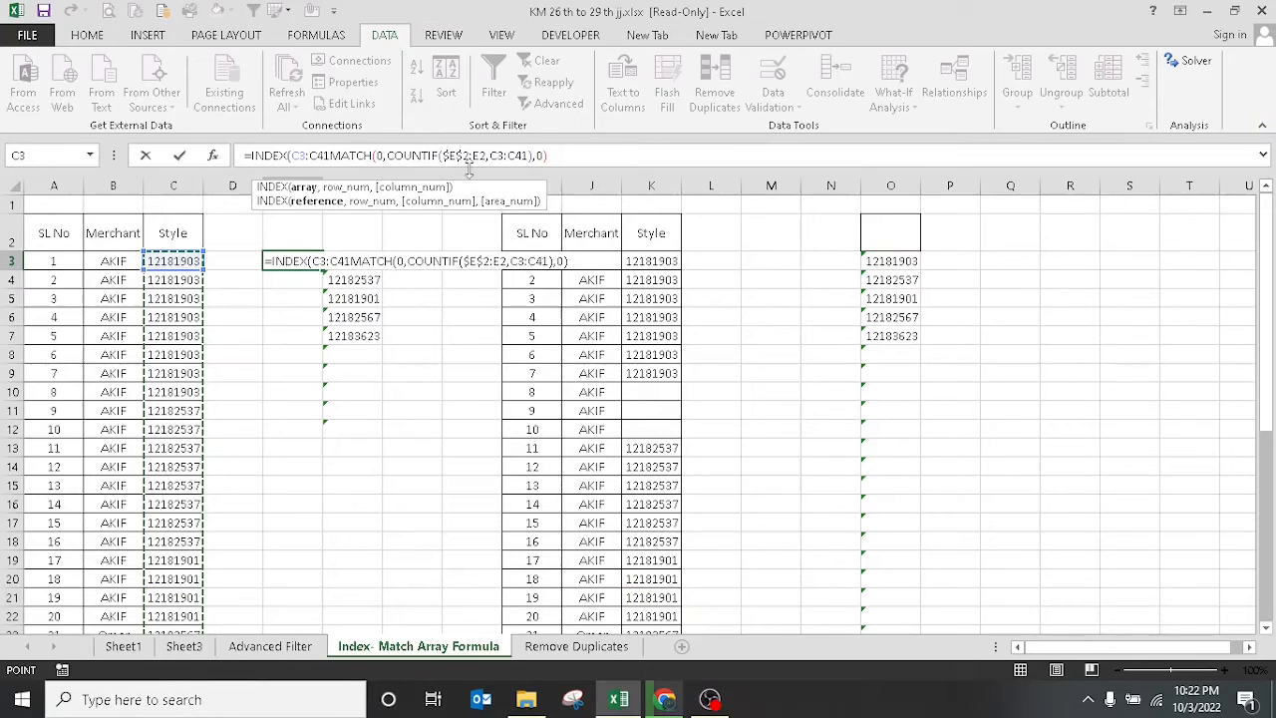
pyautogui.write(',')
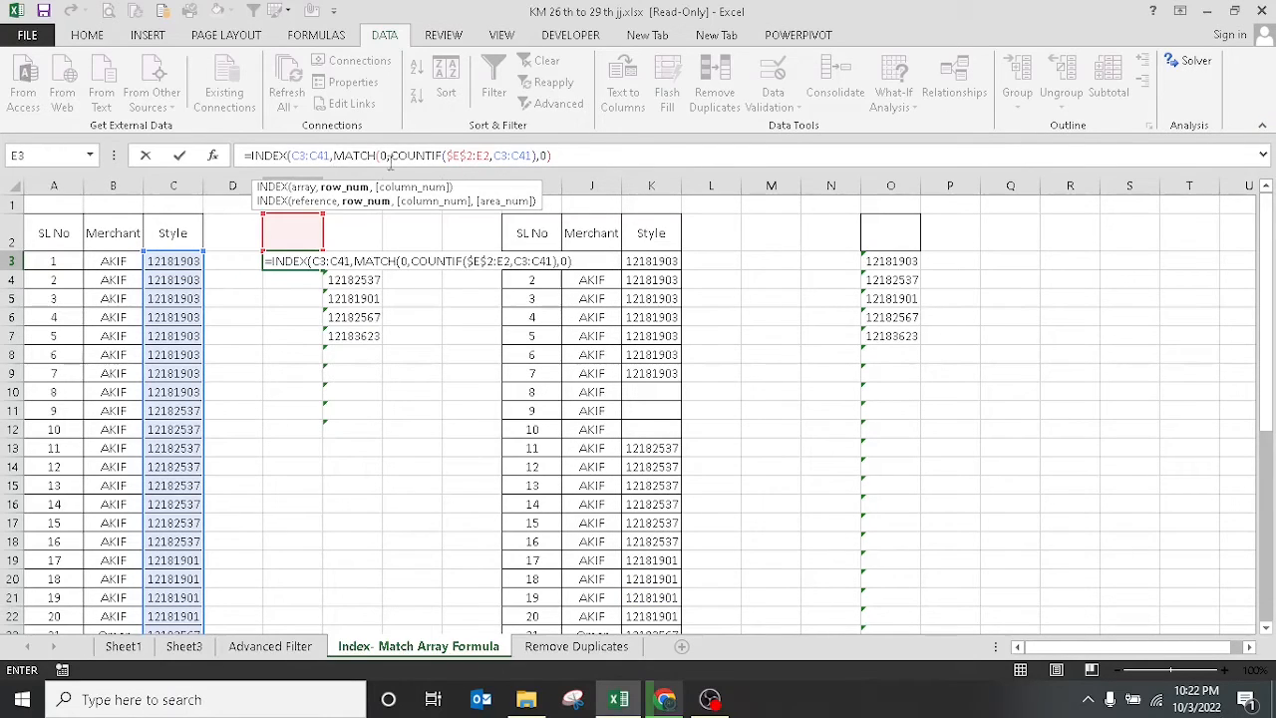
# Make both C3:C41 ranges in INDEX and COUNTIF absolute as $C$3:$C$41.
pyautogui.click(303, 156)
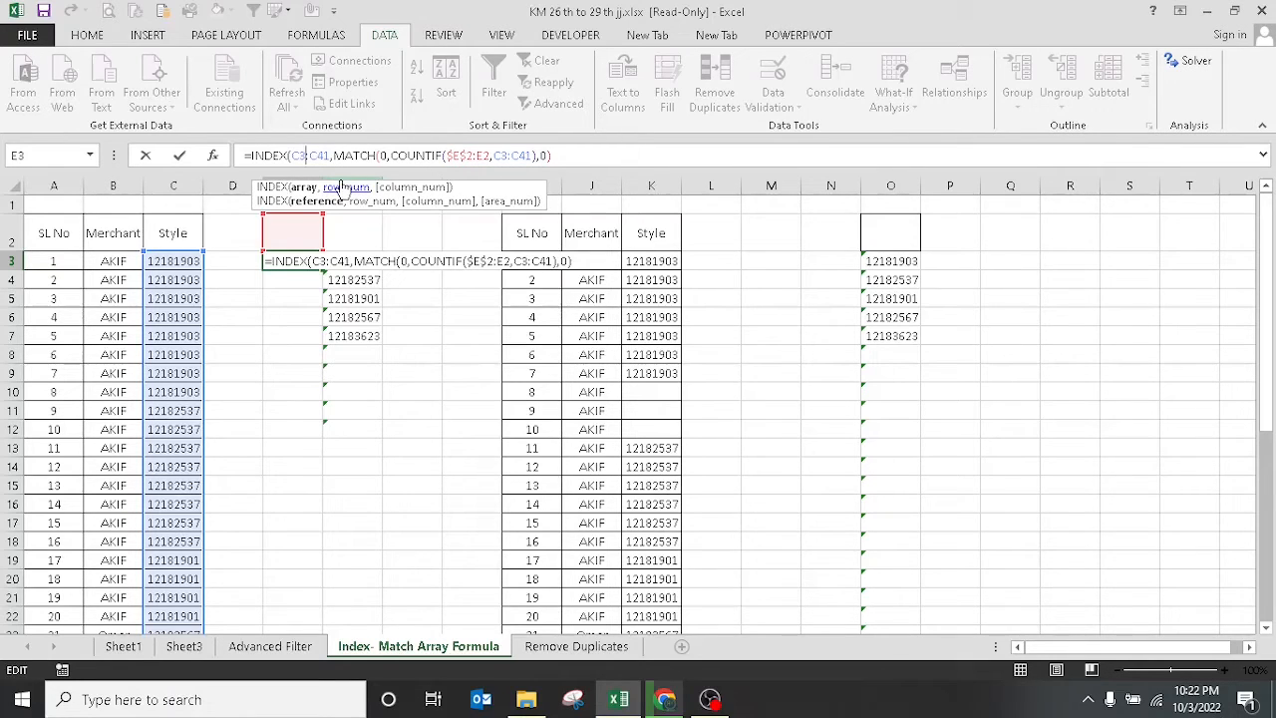
pyautogui.press('F4')
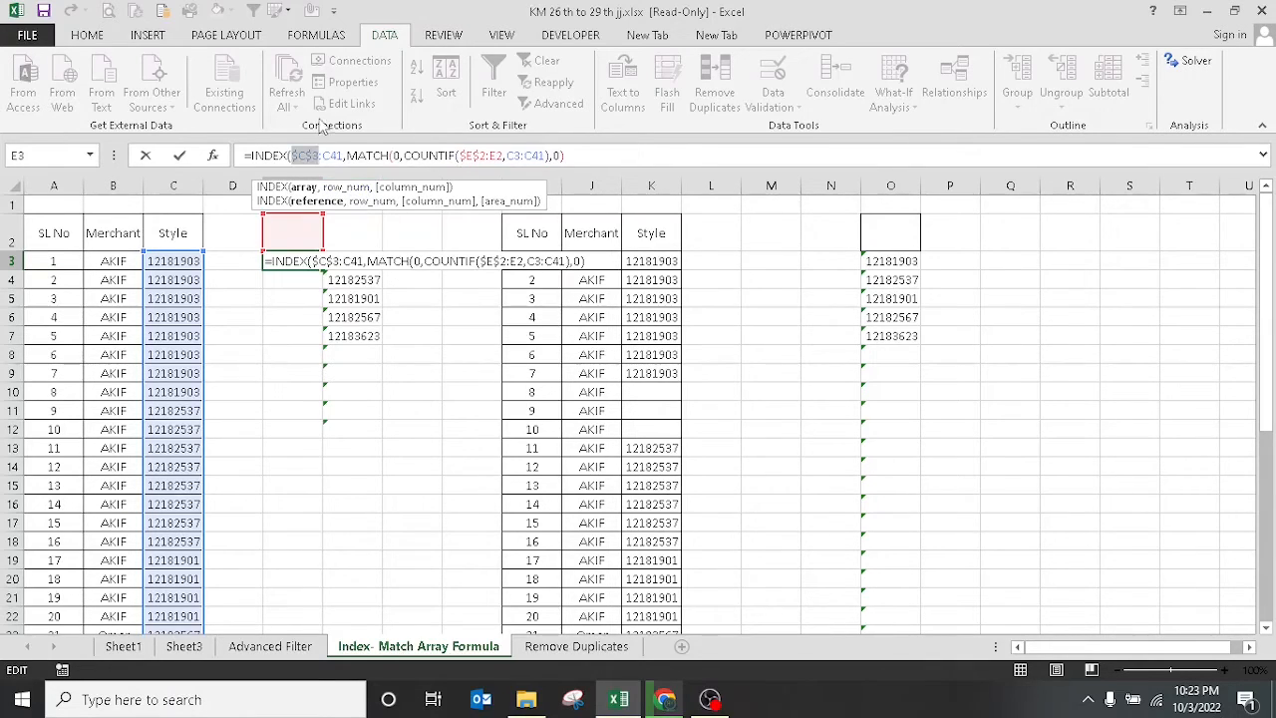
pyautogui.click(340, 155)
pyautogui.press('F4')
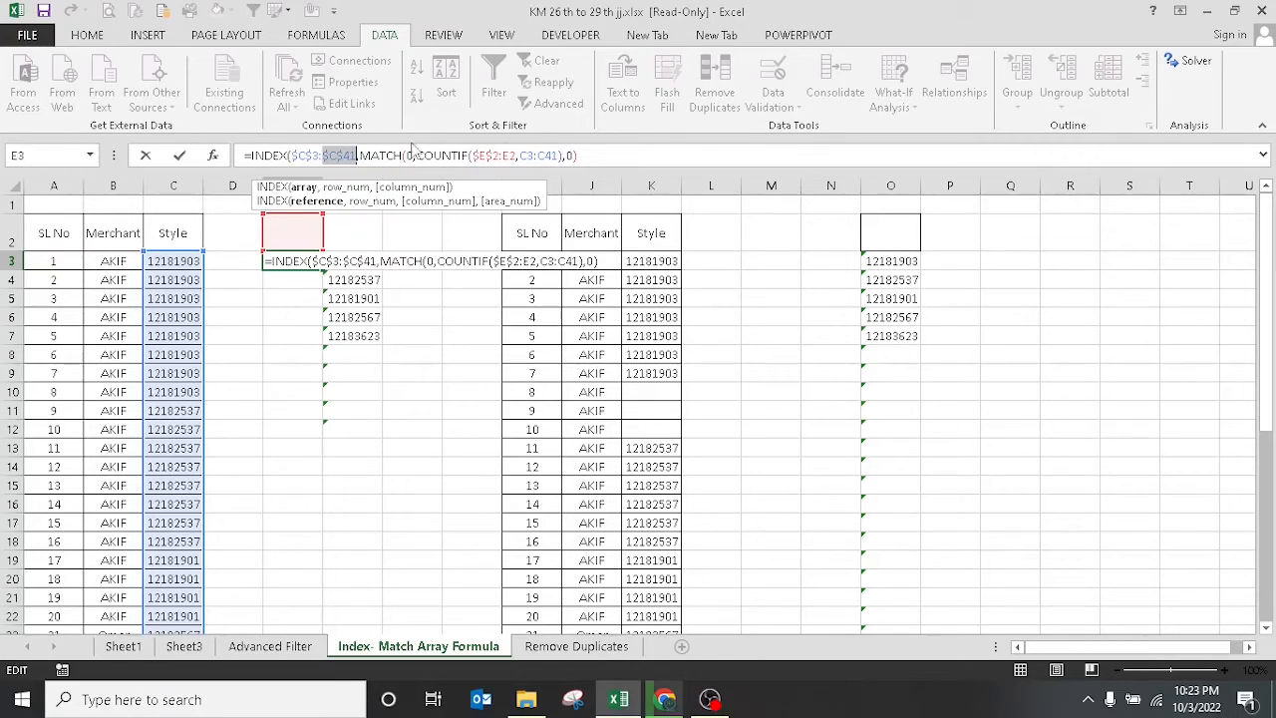
pyautogui.click(535, 156)
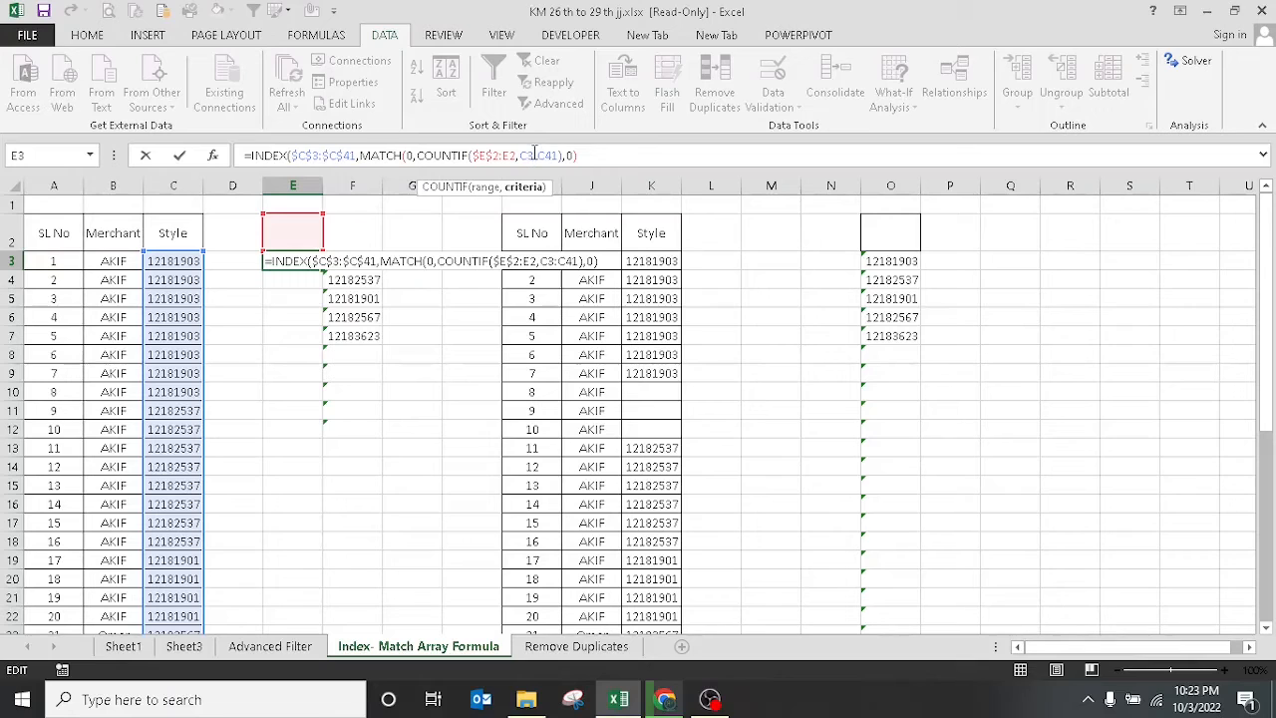
pyautogui.press('F4')
pyautogui.click(567, 156)
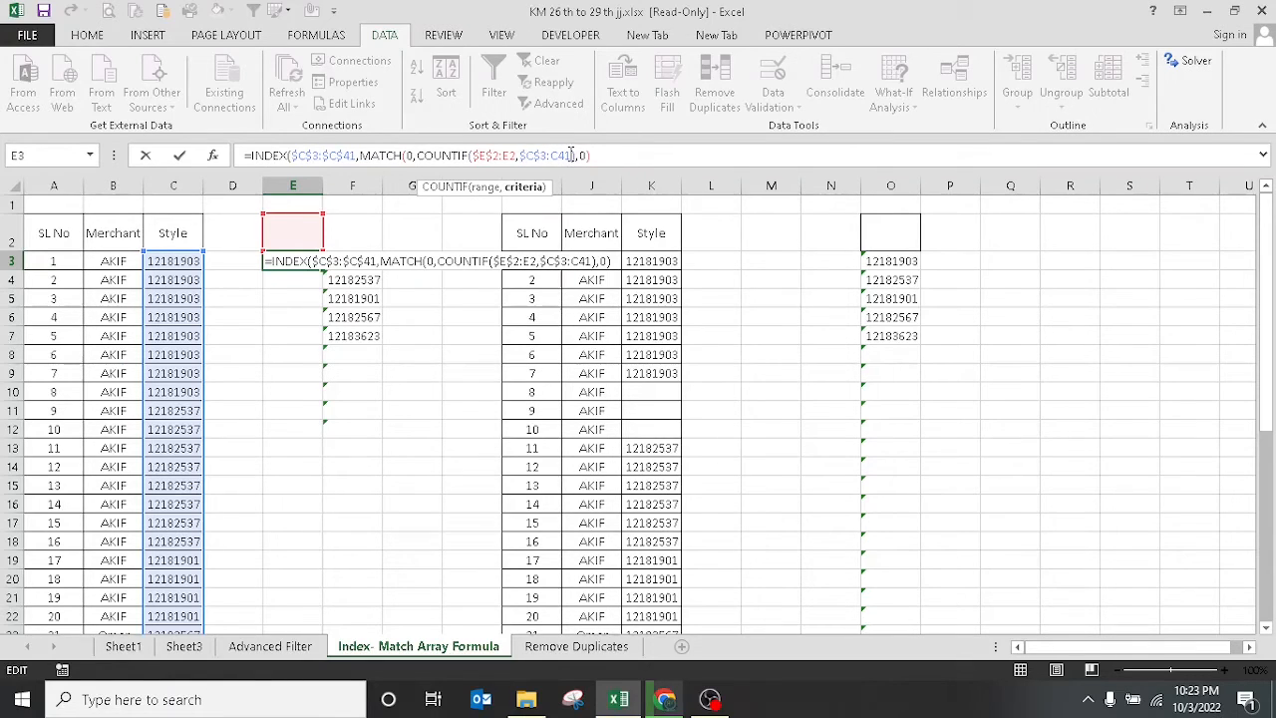
pyautogui.press('F4')
pyautogui.click(614, 156)
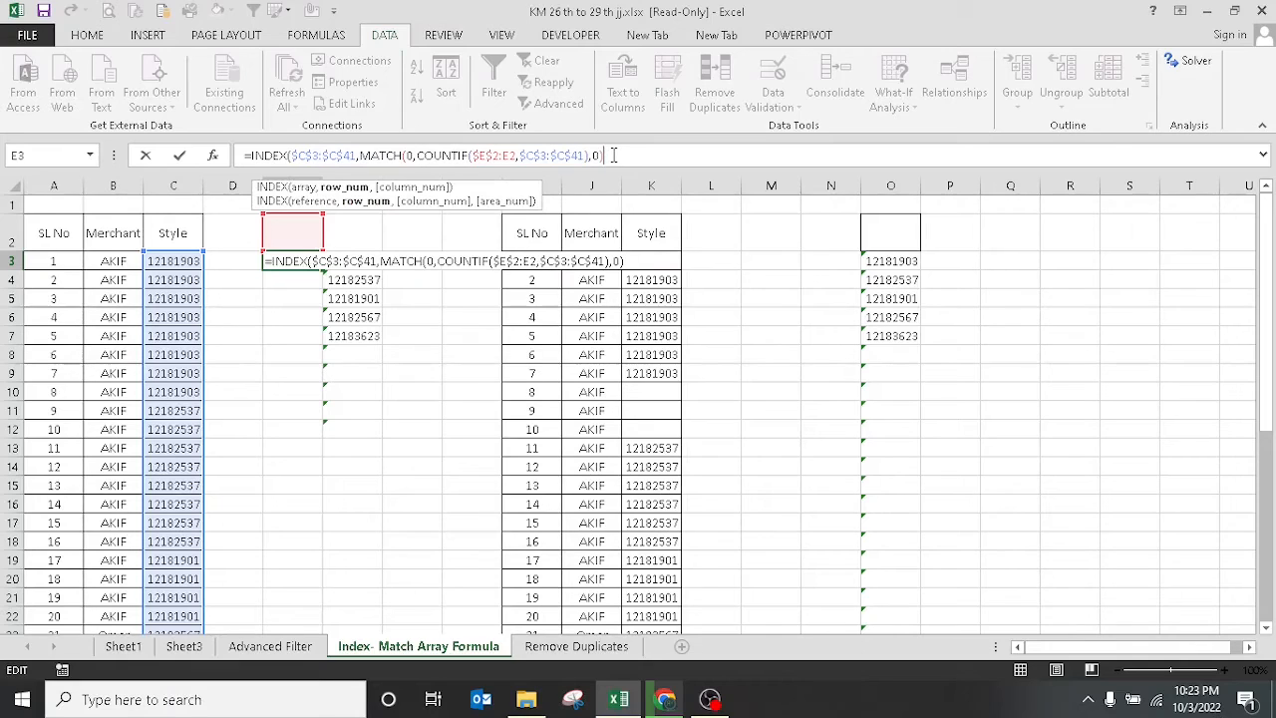
pyautogui.click(252, 155)
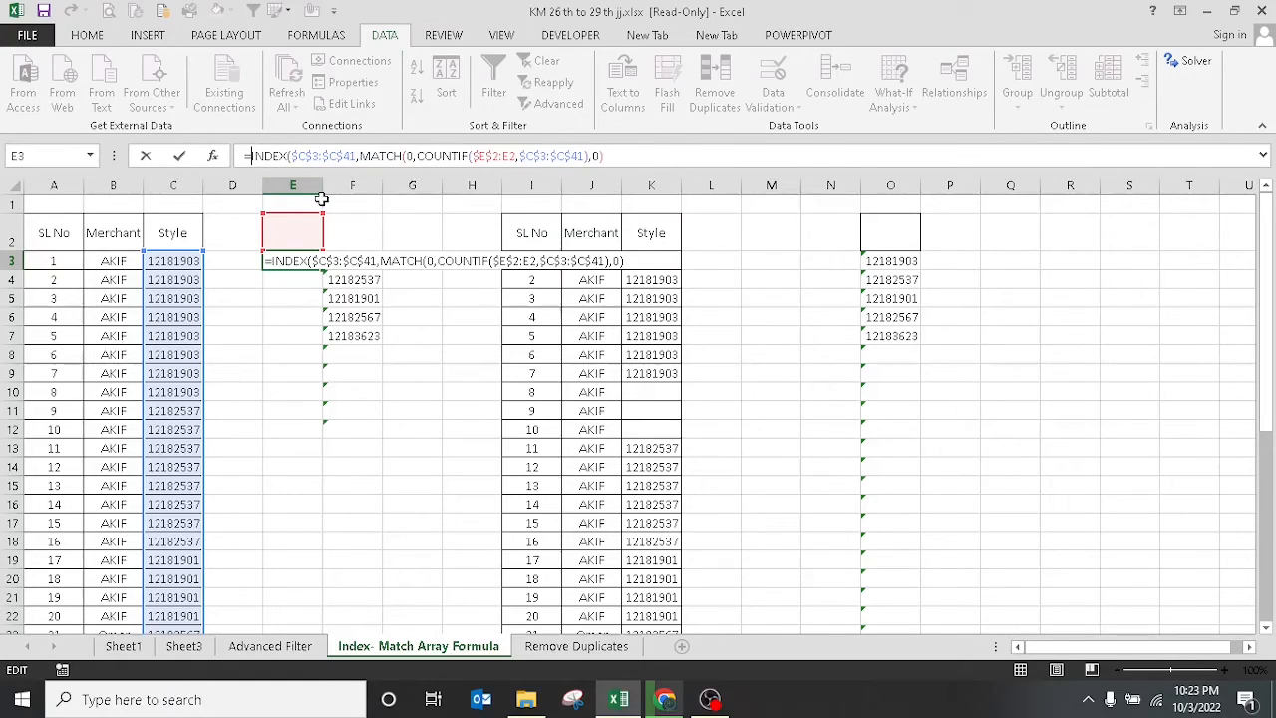
# Wrap the INDEX/MATCH formula in IFERROR returning "", and close the INDEX parenthesis.
pyautogui.write('if')
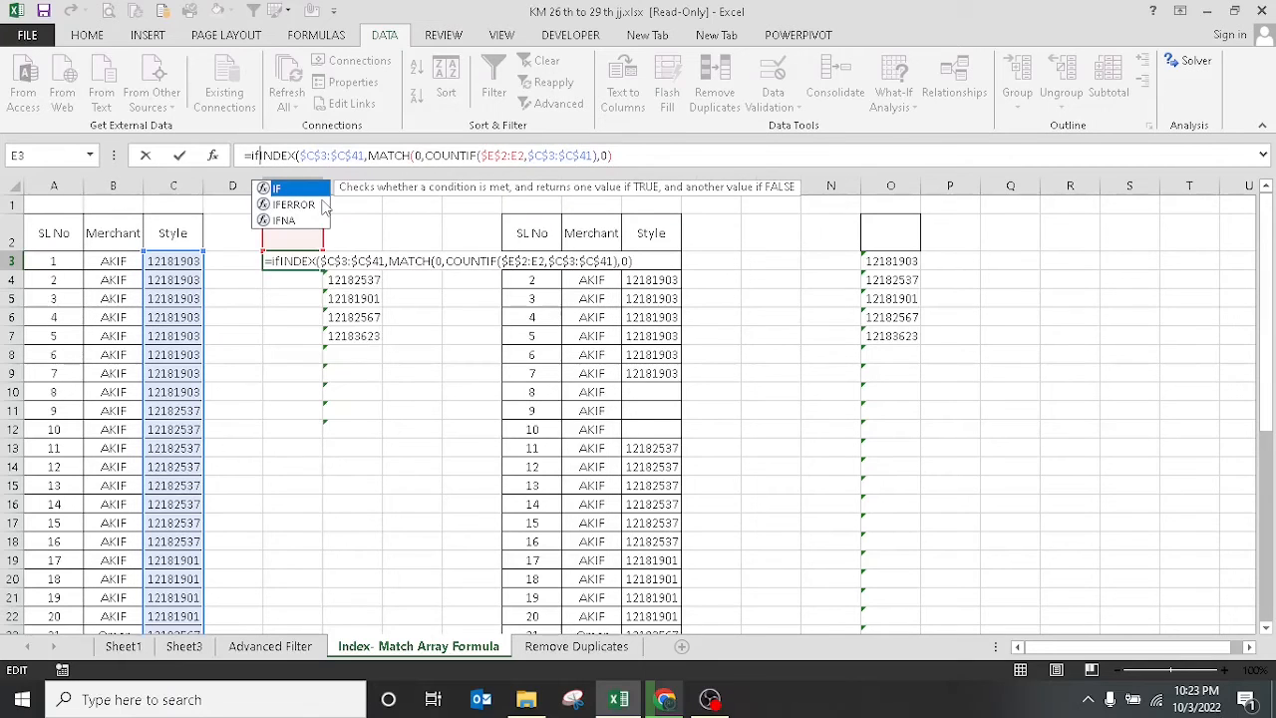
pyautogui.doubleClick(293, 205)
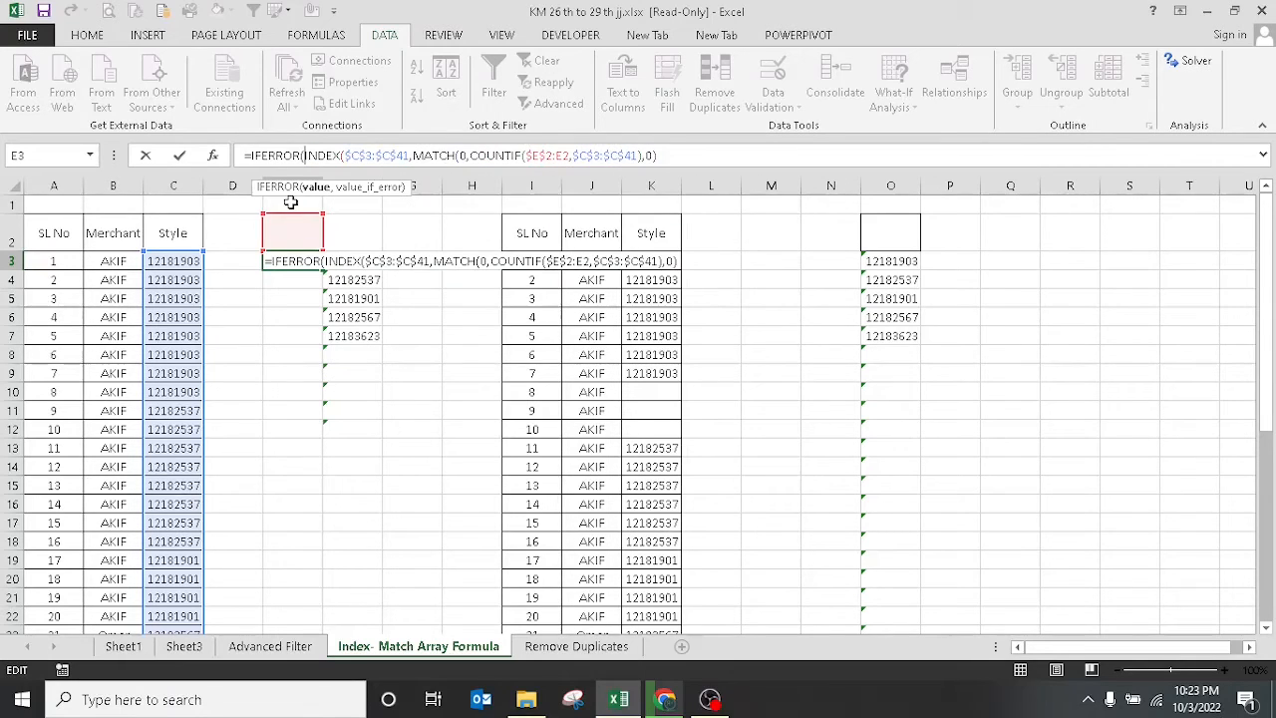
pyautogui.click(670, 155)
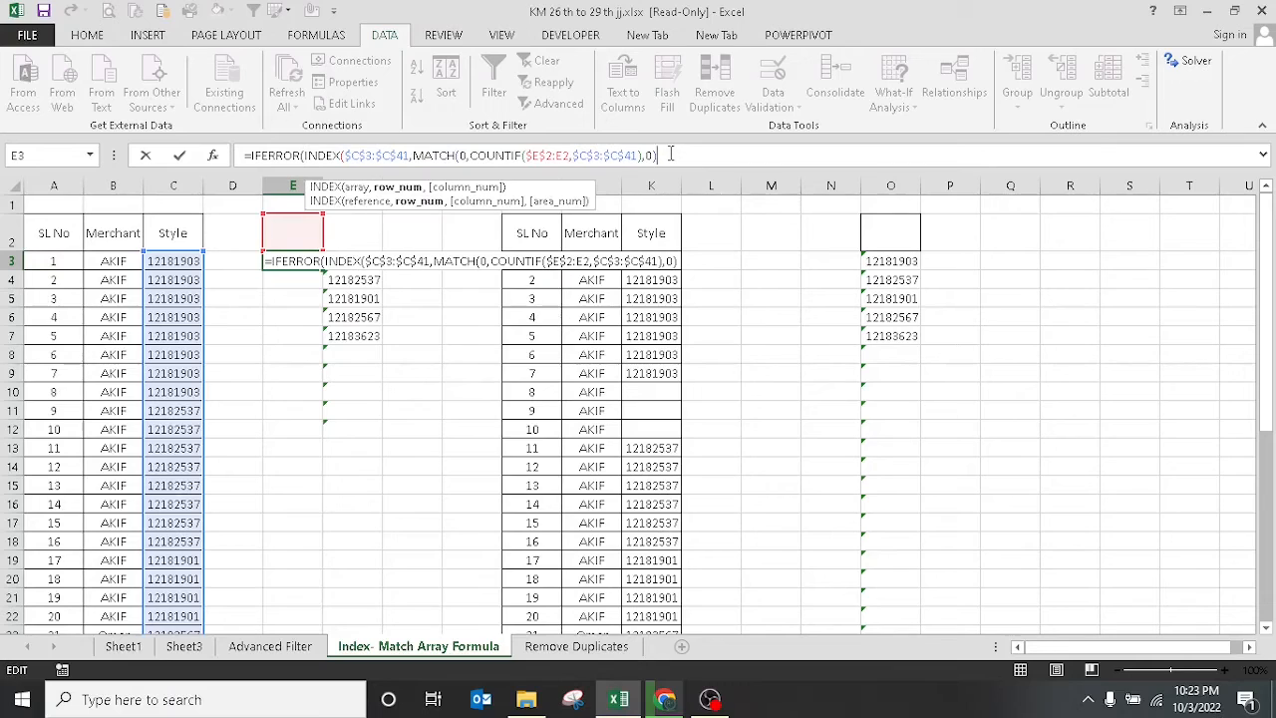
pyautogui.write(',""')
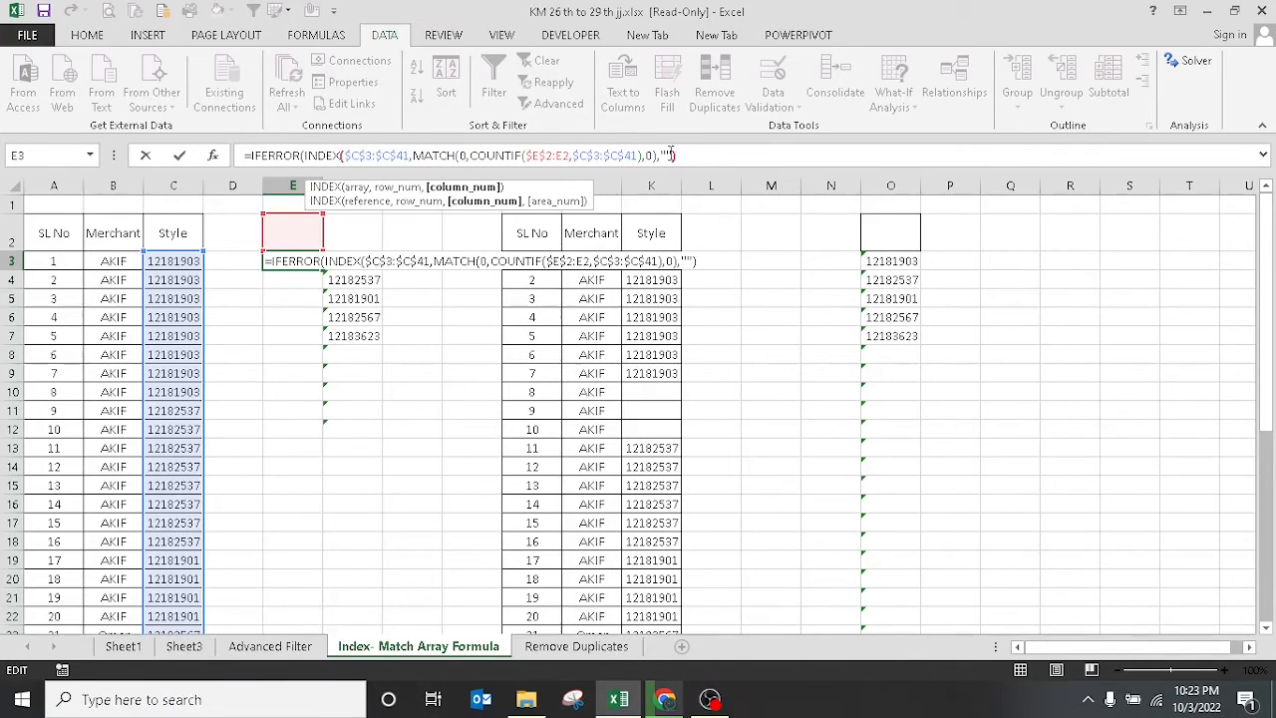
pyautogui.write(')')
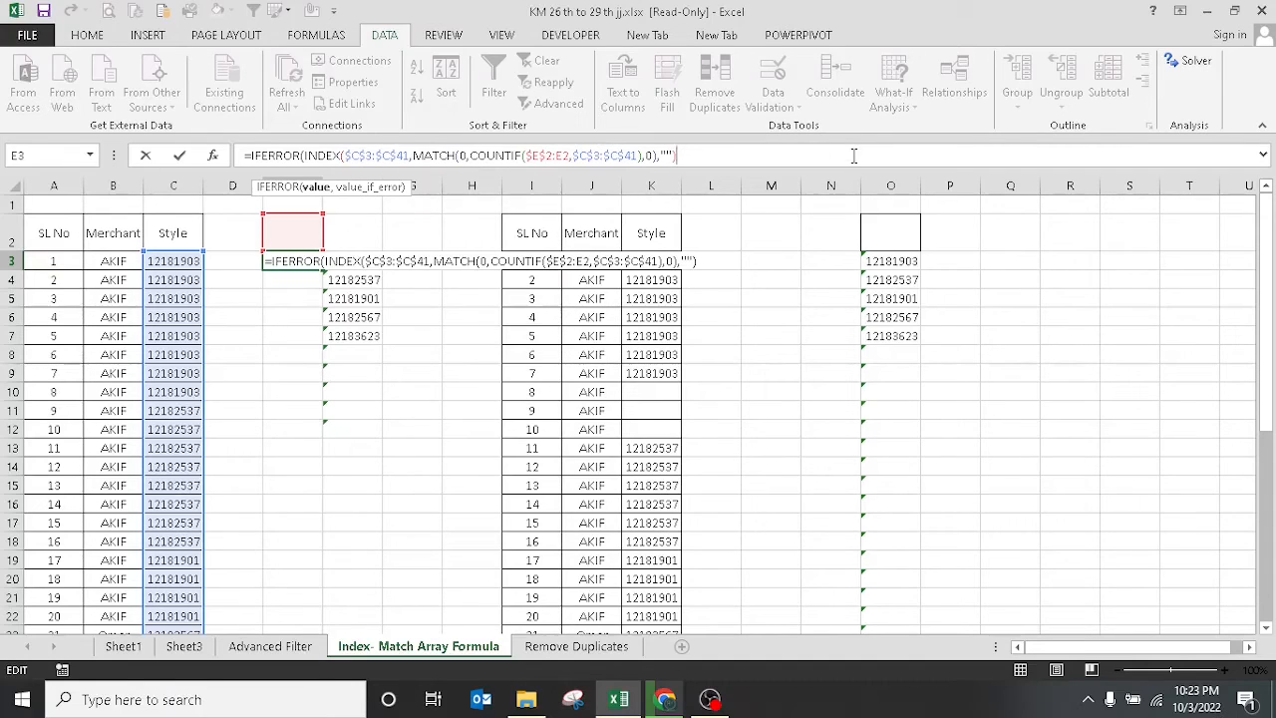
pyautogui.click(657, 155)
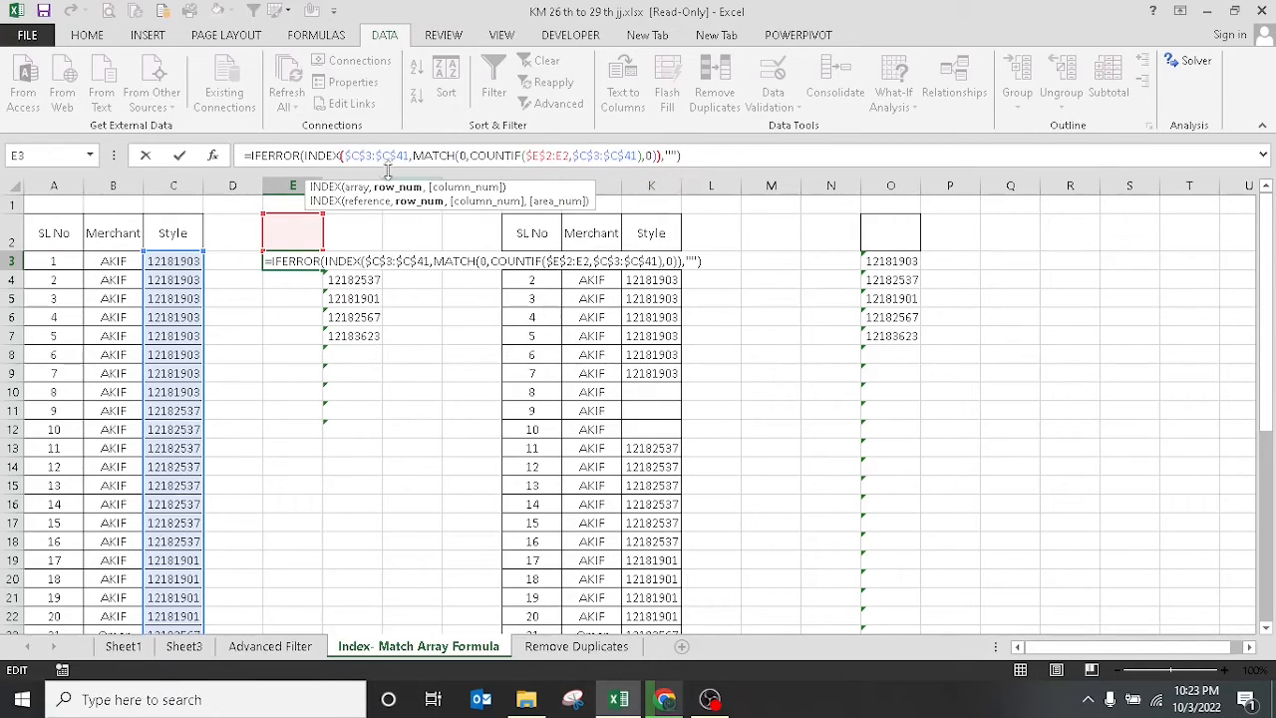
pyautogui.write(')')
pyautogui.click(701, 155)
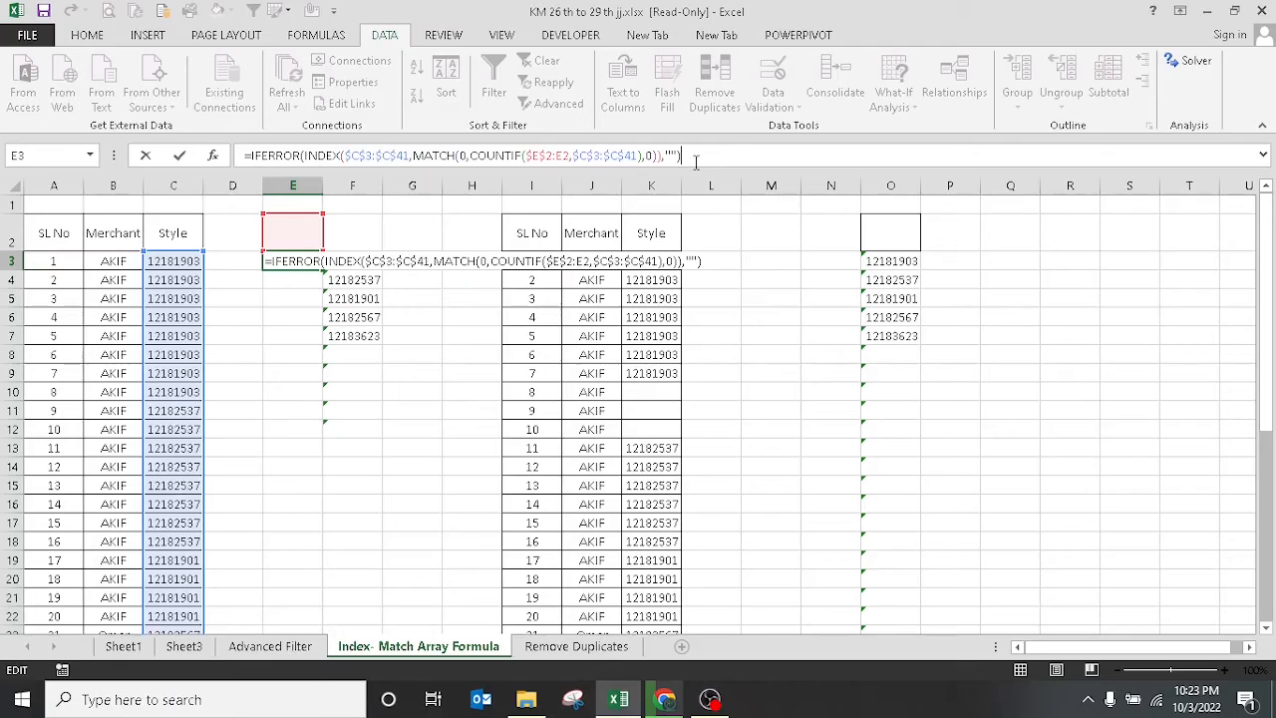
# Commit E3 as an array formula, fill it down to E11, and check the results in E4–E9.
pyautogui.hotkey('ctrl', 'shift', 'Return')
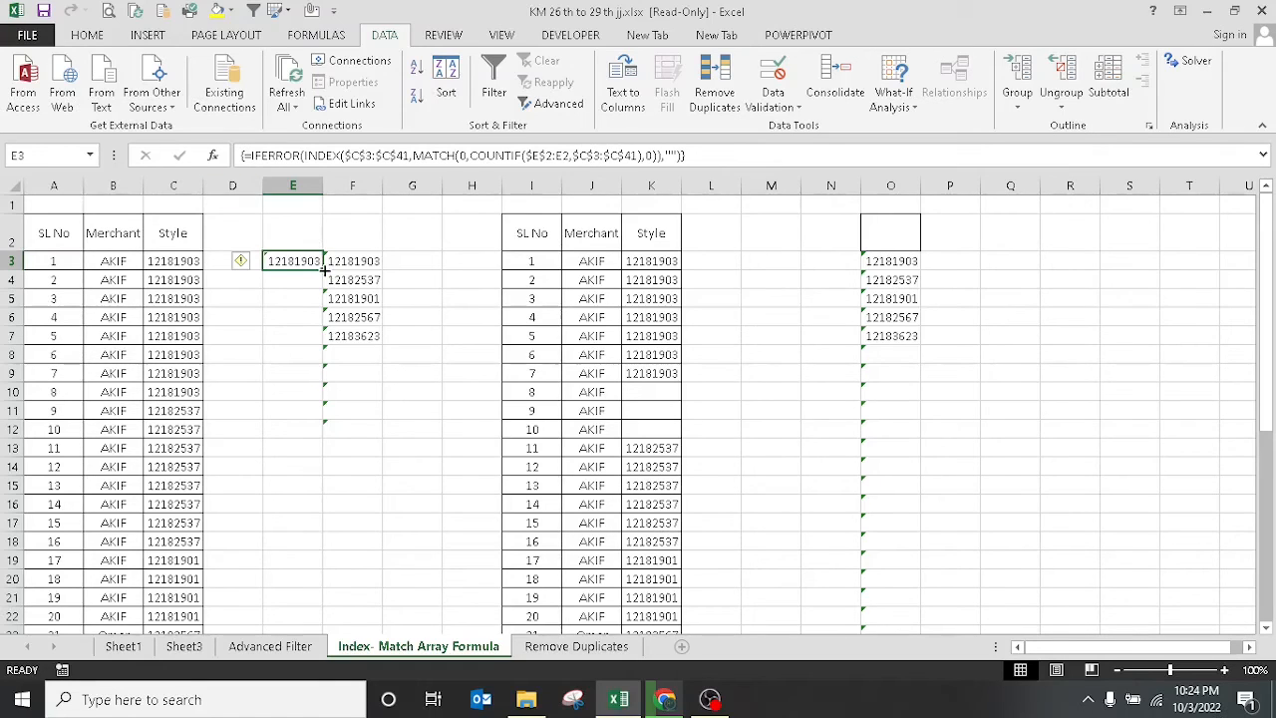
pyautogui.moveTo(324, 269); pyautogui.dragTo(324, 418)
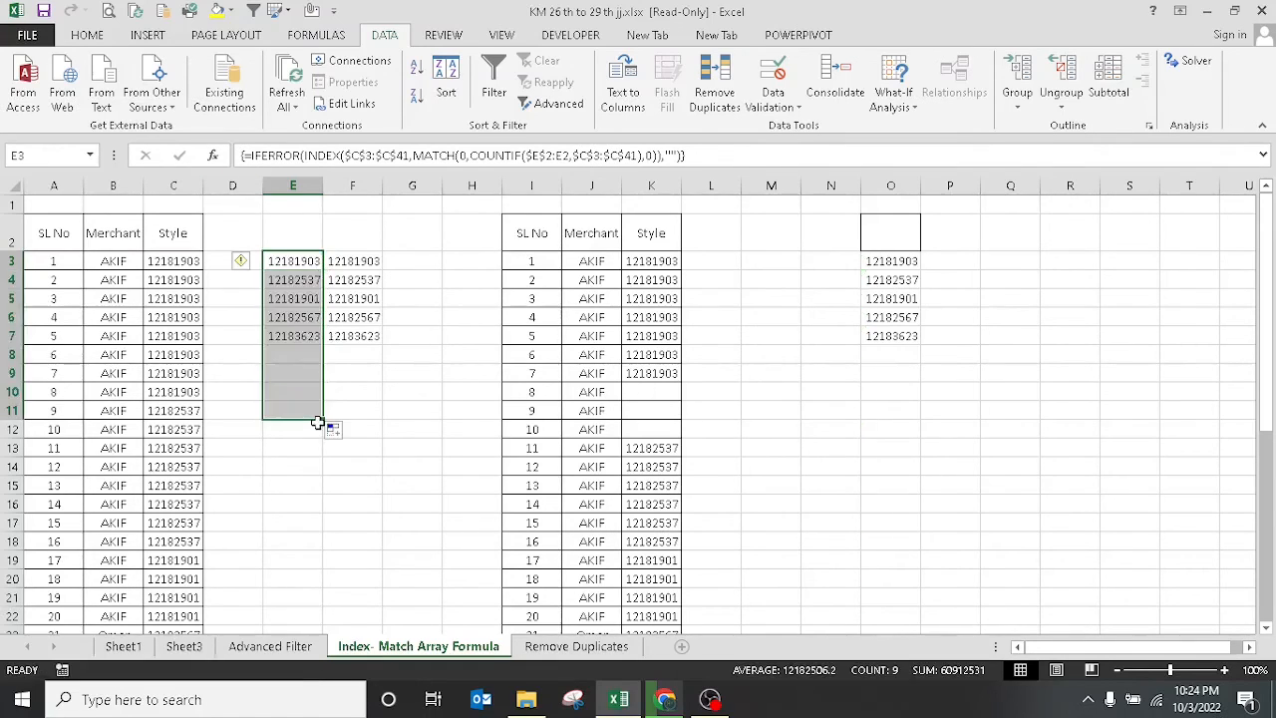
pyautogui.click(297, 279)
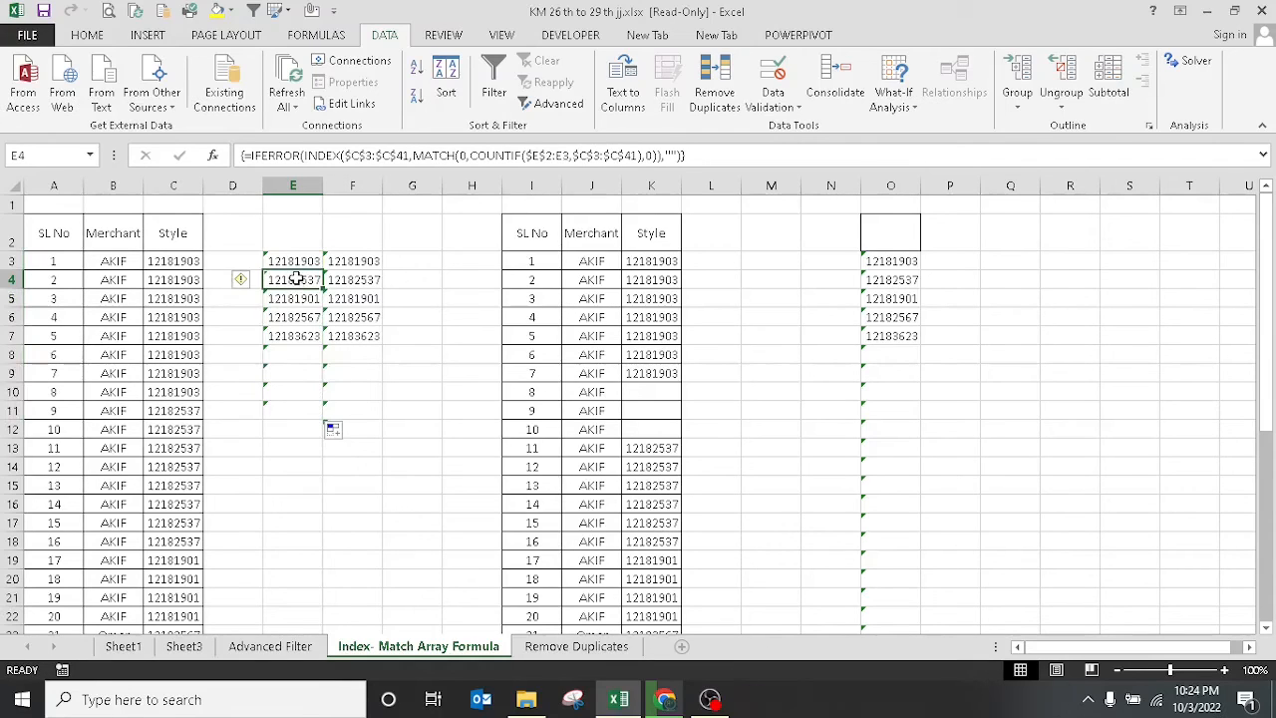
pyautogui.click(292, 298)
pyautogui.click(293, 317)
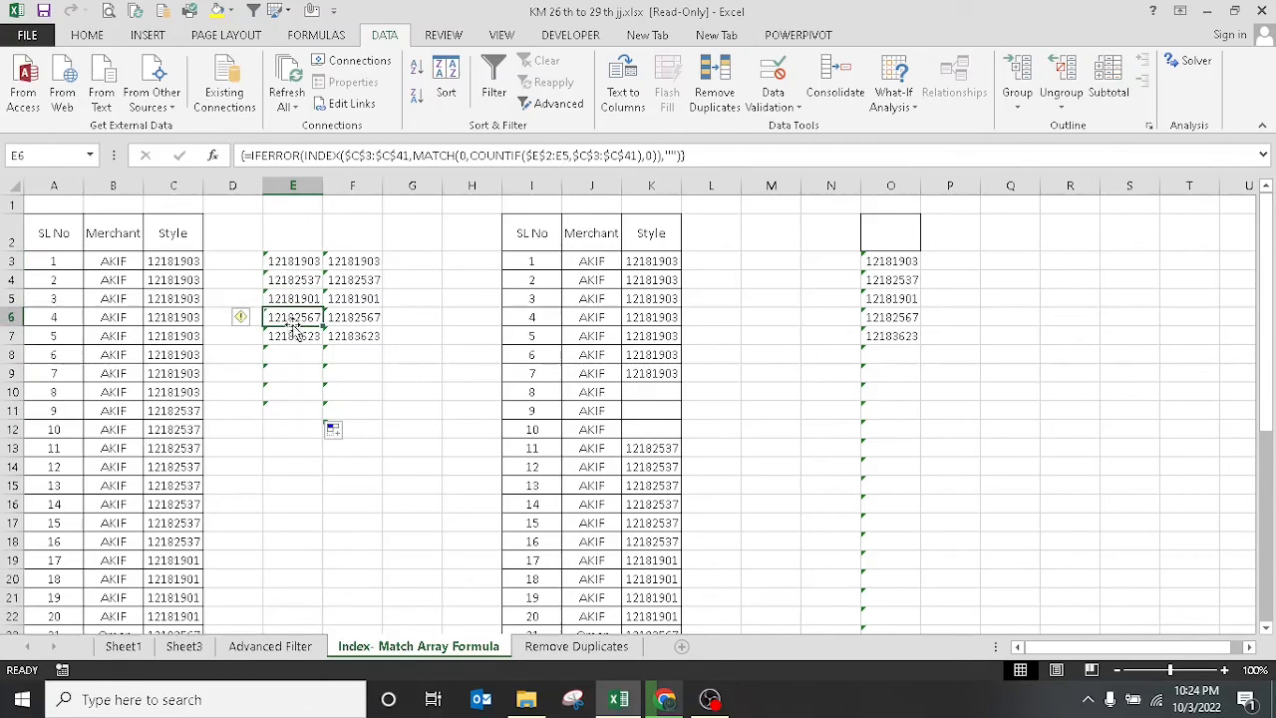
pyautogui.click(293, 337)
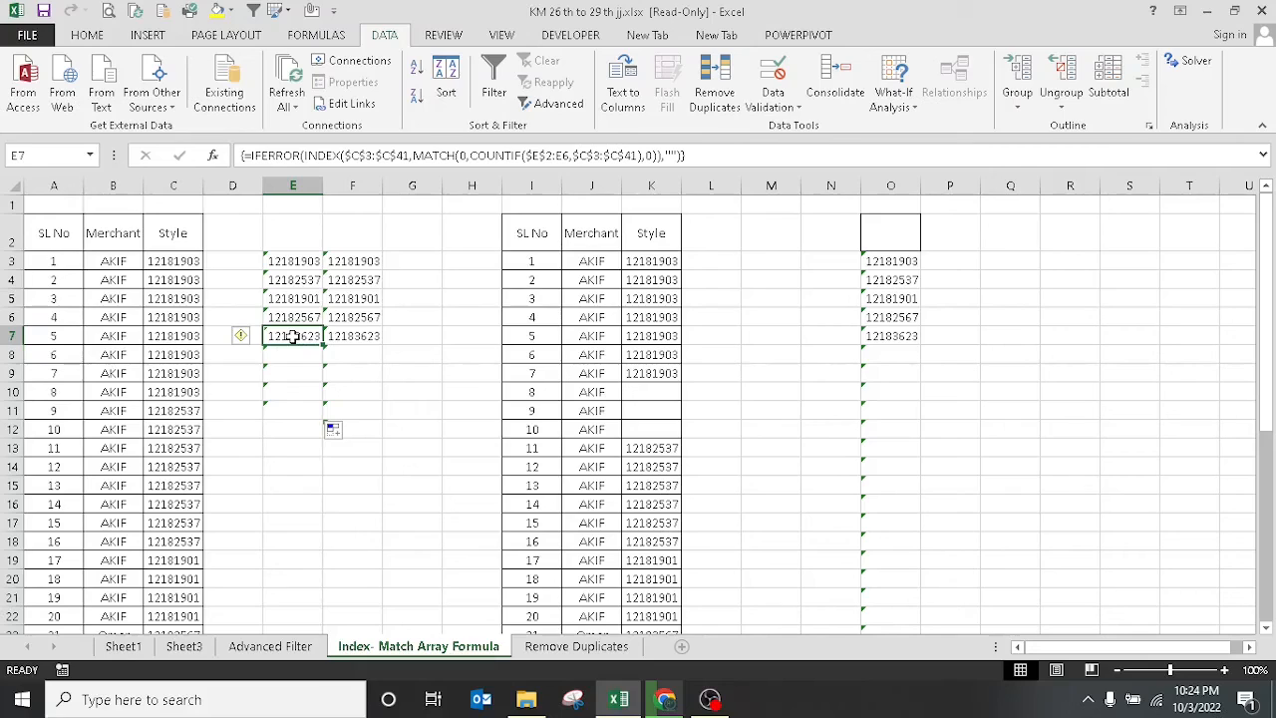
pyautogui.click(275, 370)
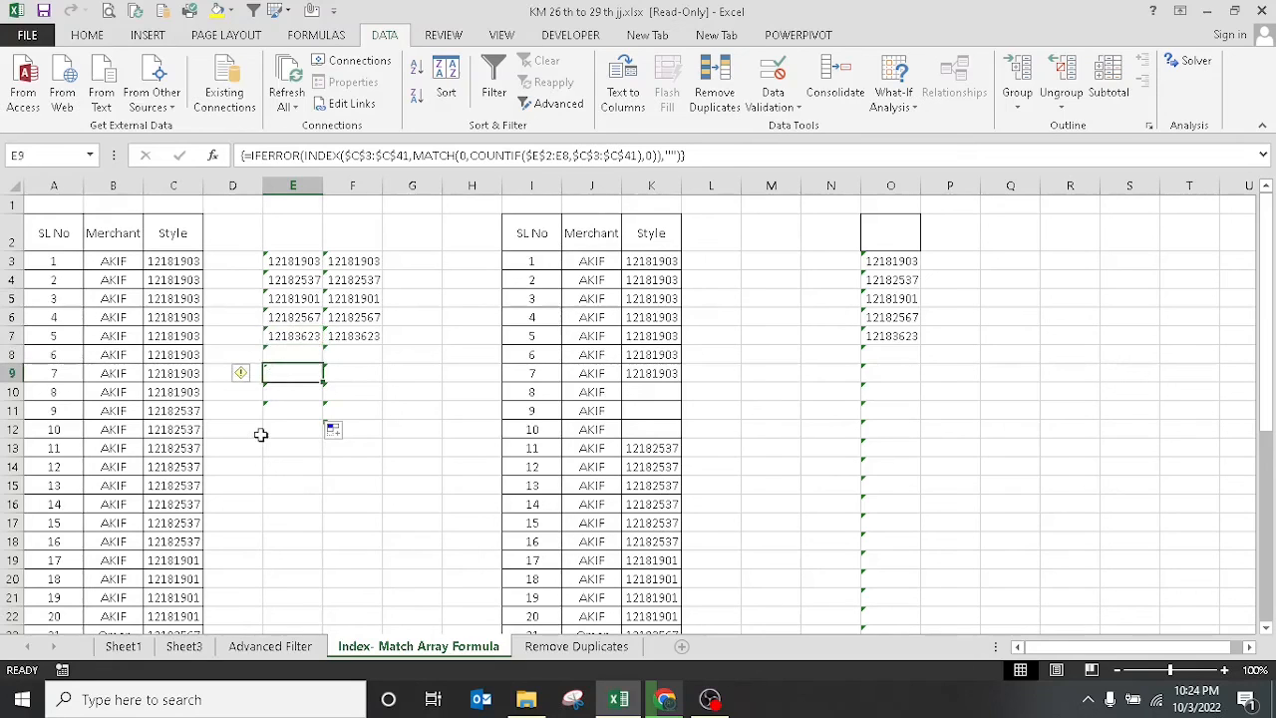